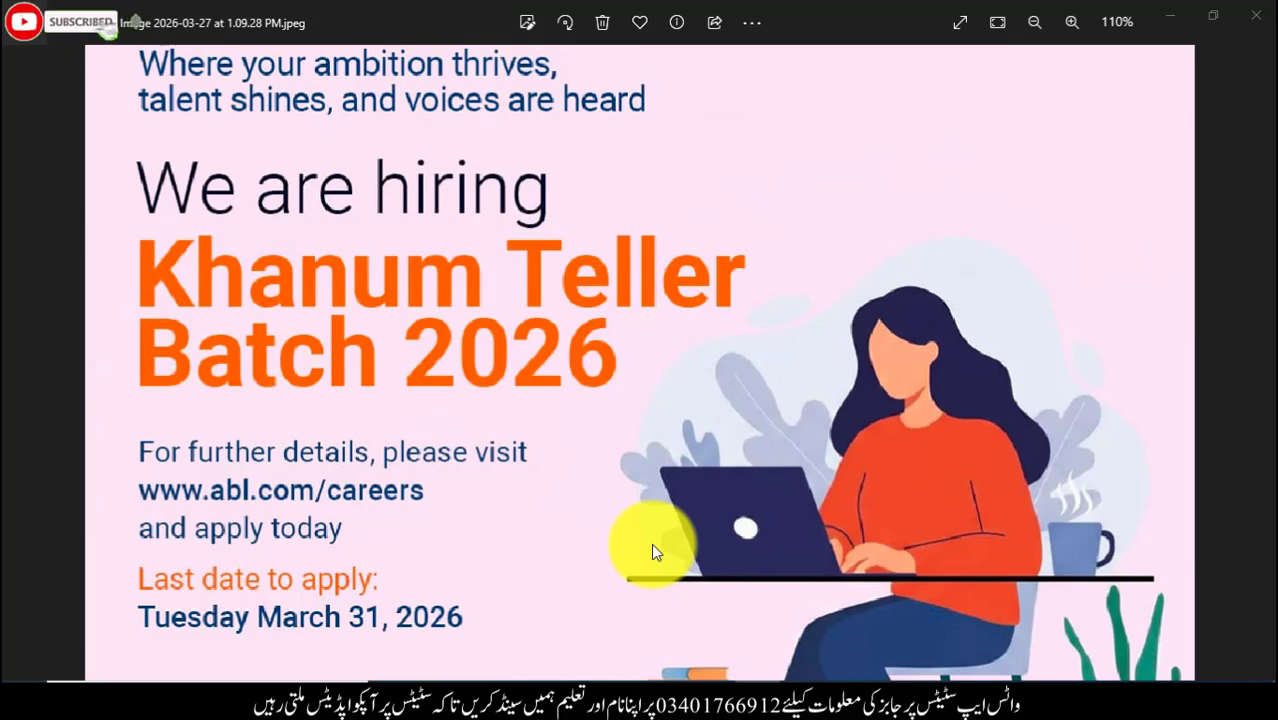
Switch to the browser and review the teller programme introduction on the Allied Bank careers page, after a brief look at the application form
click(675, 697)
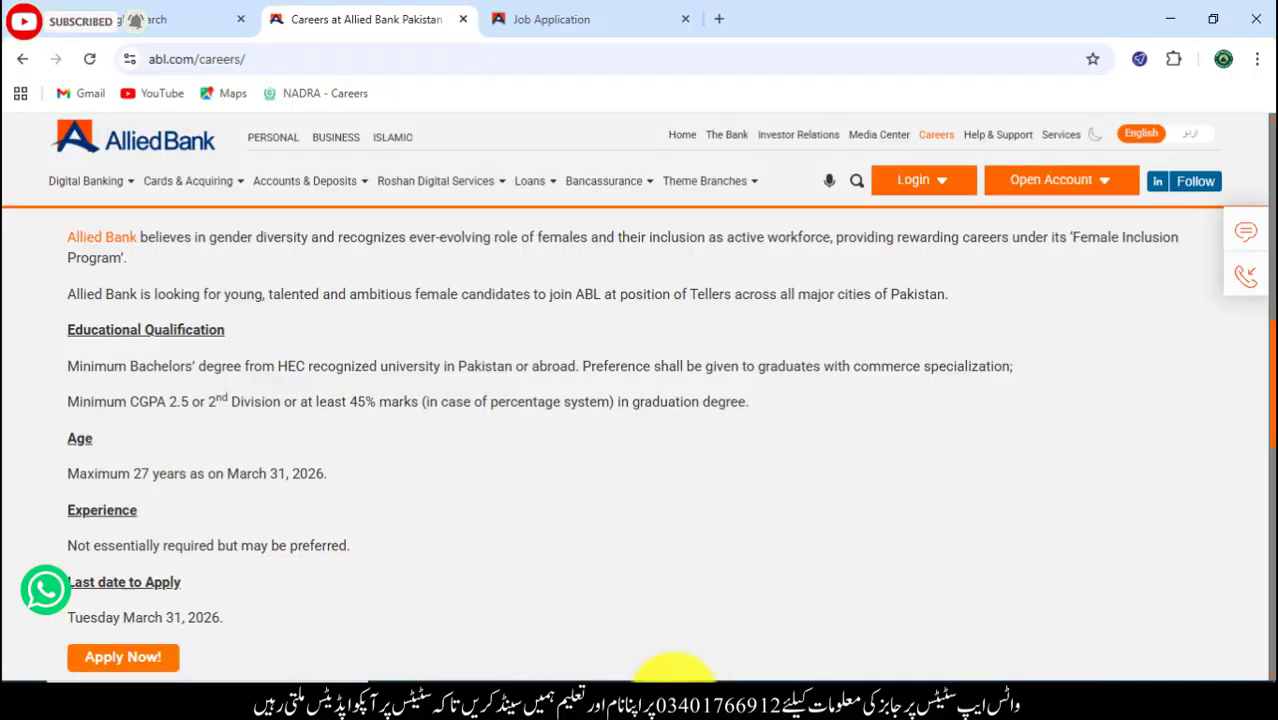
click(615, 20)
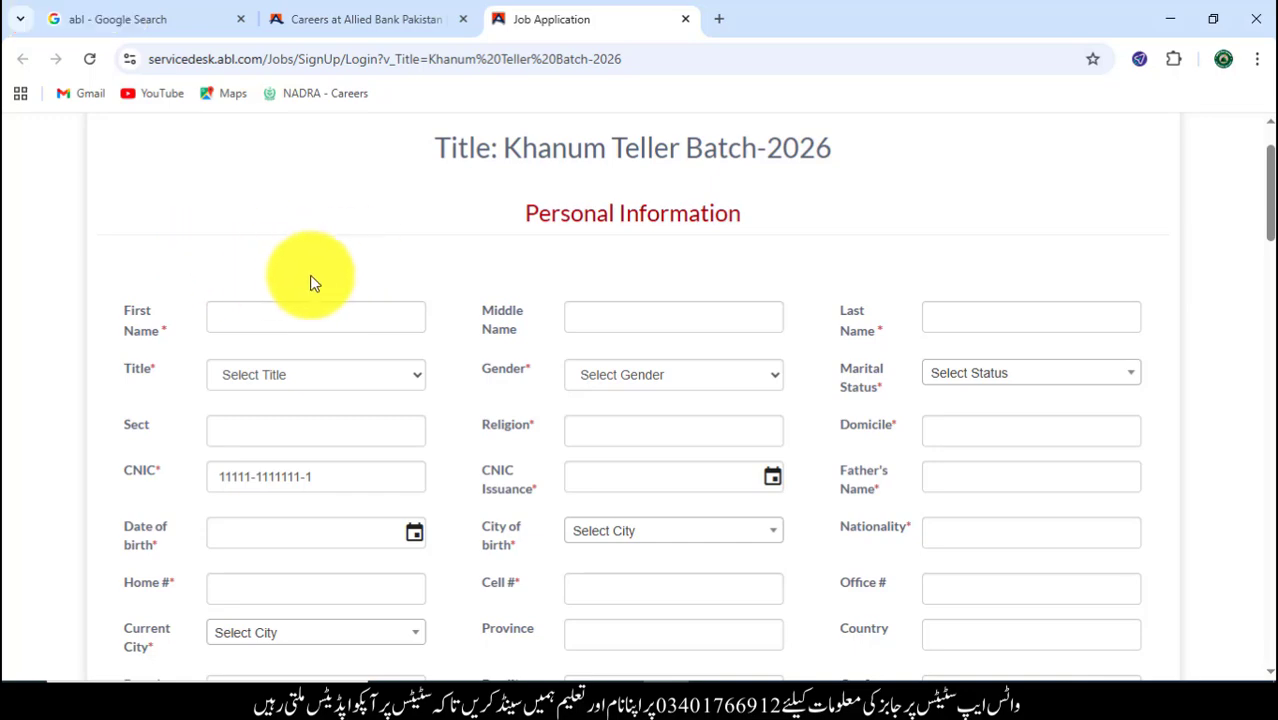
click(376, 17)
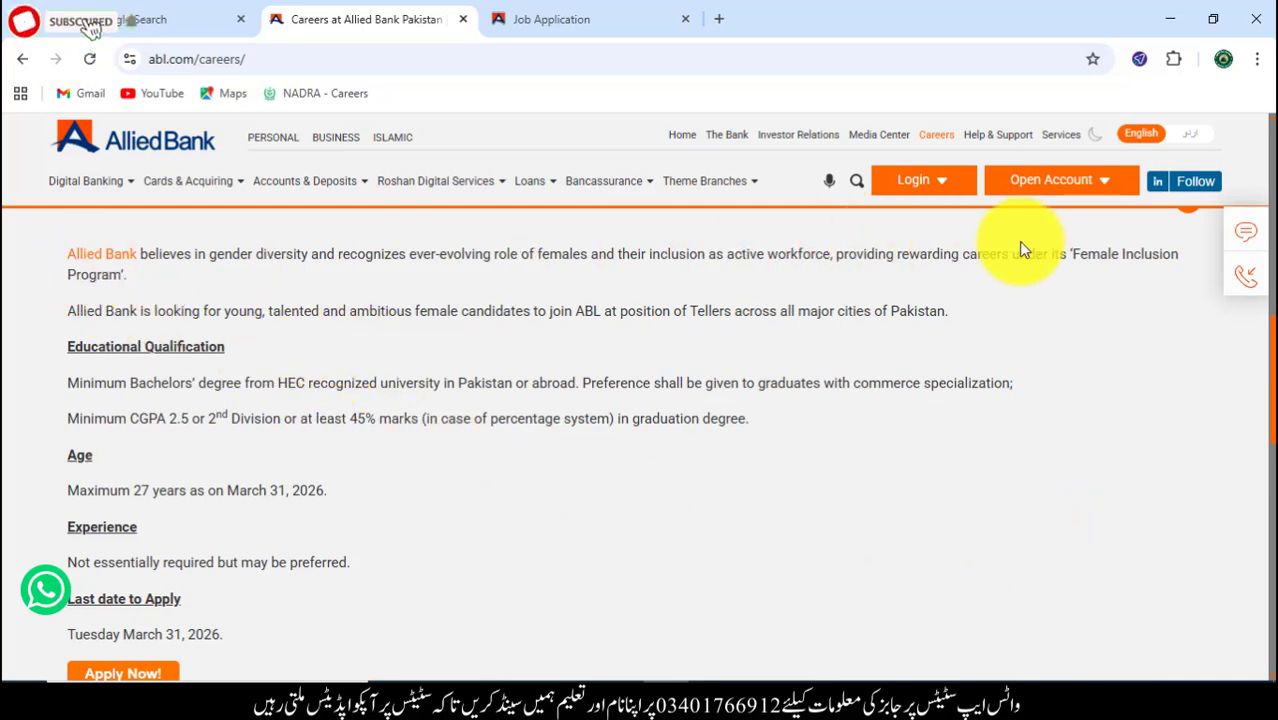
drag(1177, 257, 1060, 272)
click(962, 283)
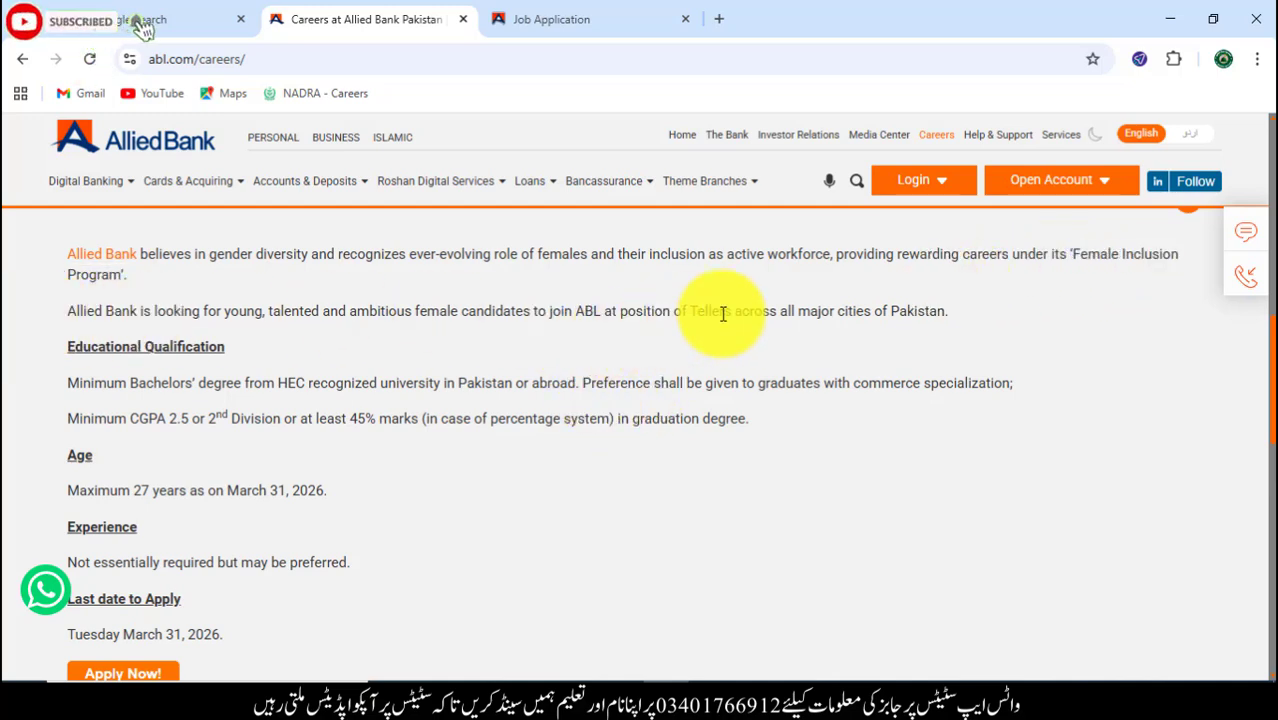
drag(949, 308, 33, 294)
click(240, 325)
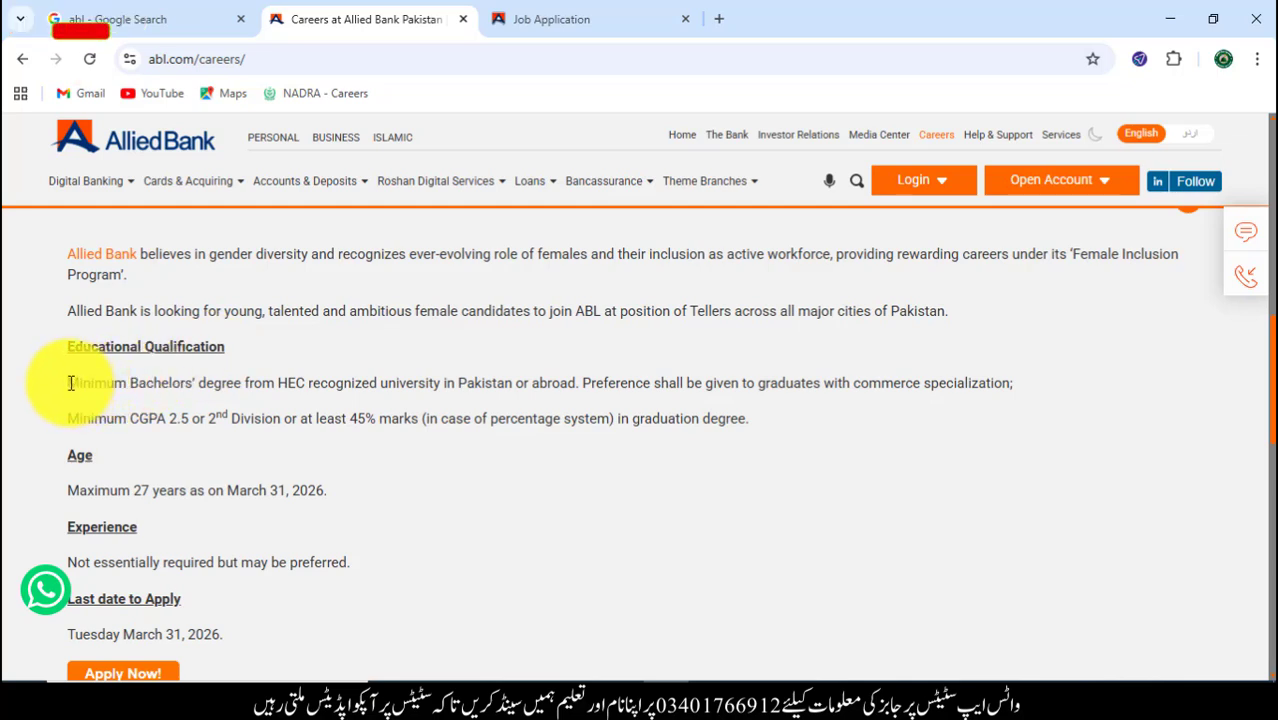
Review the degree, CGPA, division and percentage requirements under Educational Qualification by highlighting them in the text
drag(70, 383, 254, 383)
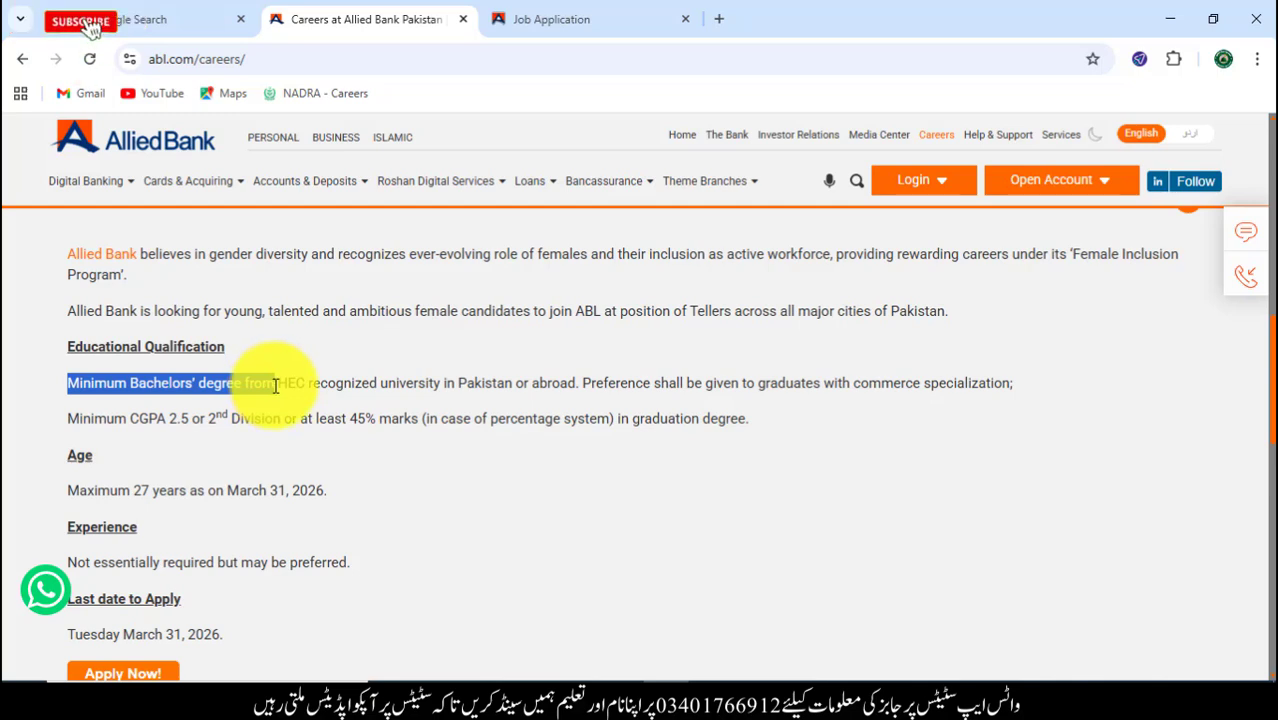
click(275, 386)
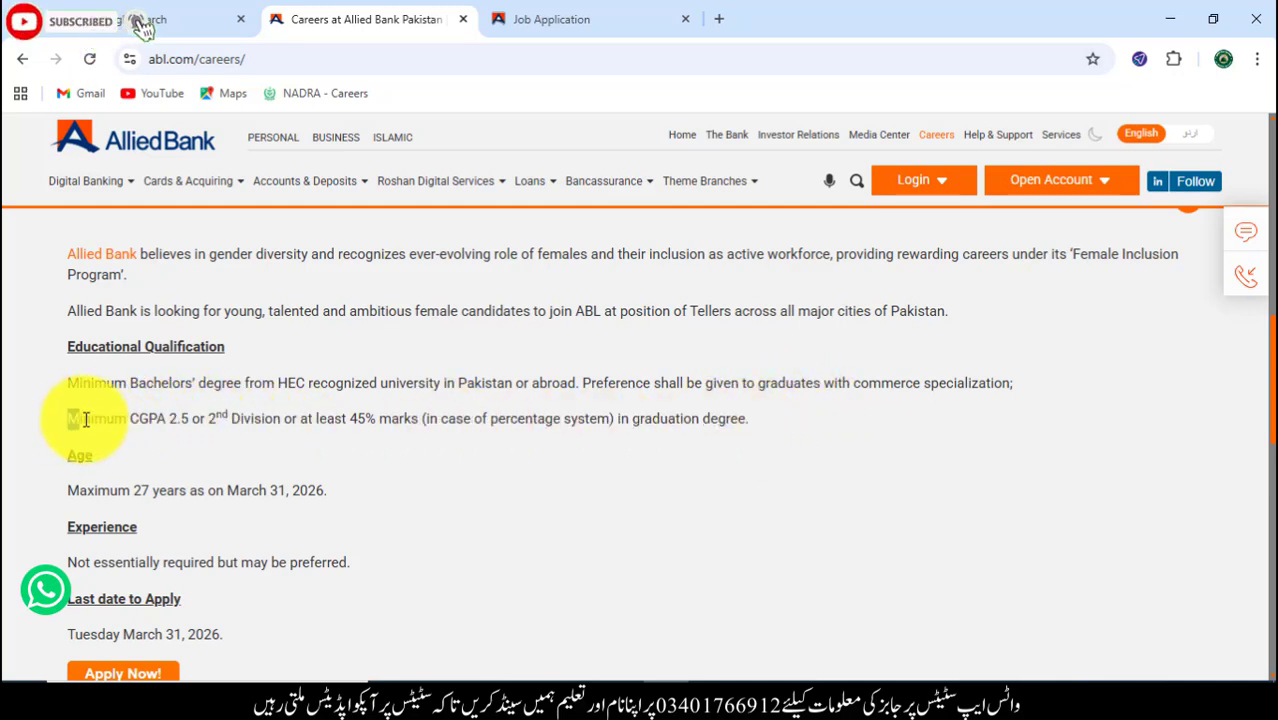
drag(86, 419, 171, 420)
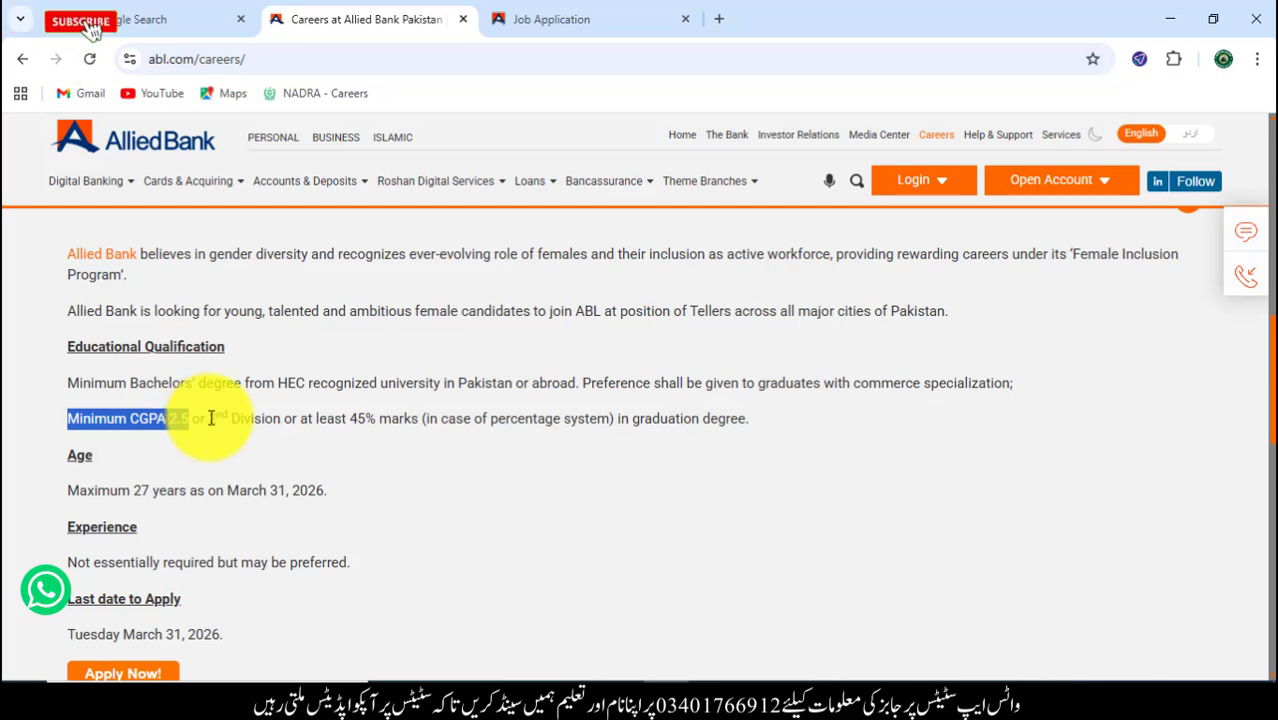
drag(209, 419, 388, 427)
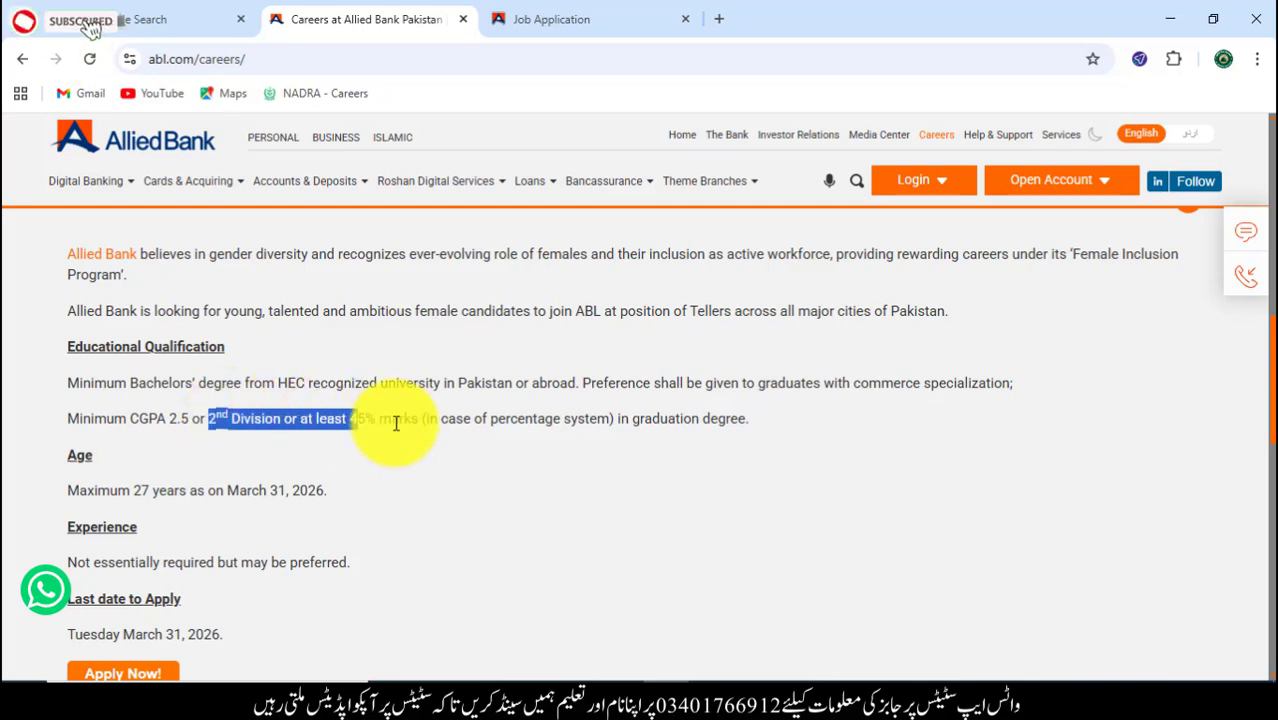
click(341, 422)
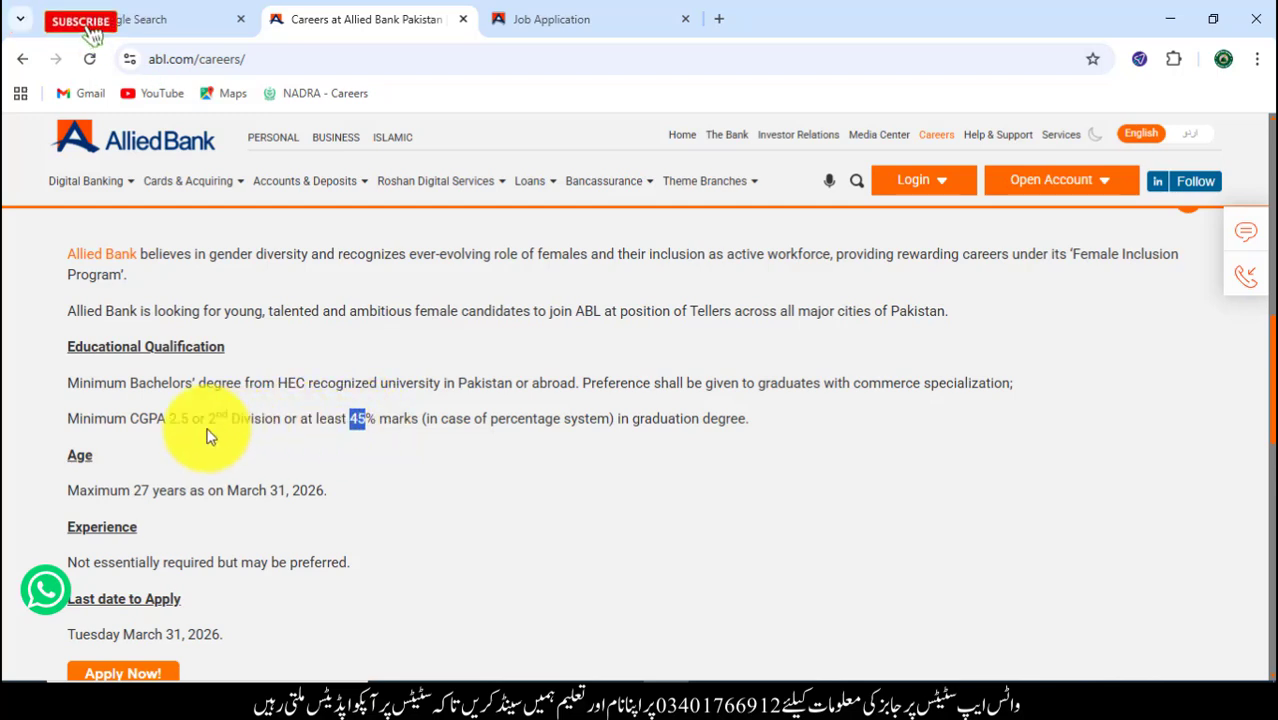
drag(171, 422, 185, 421)
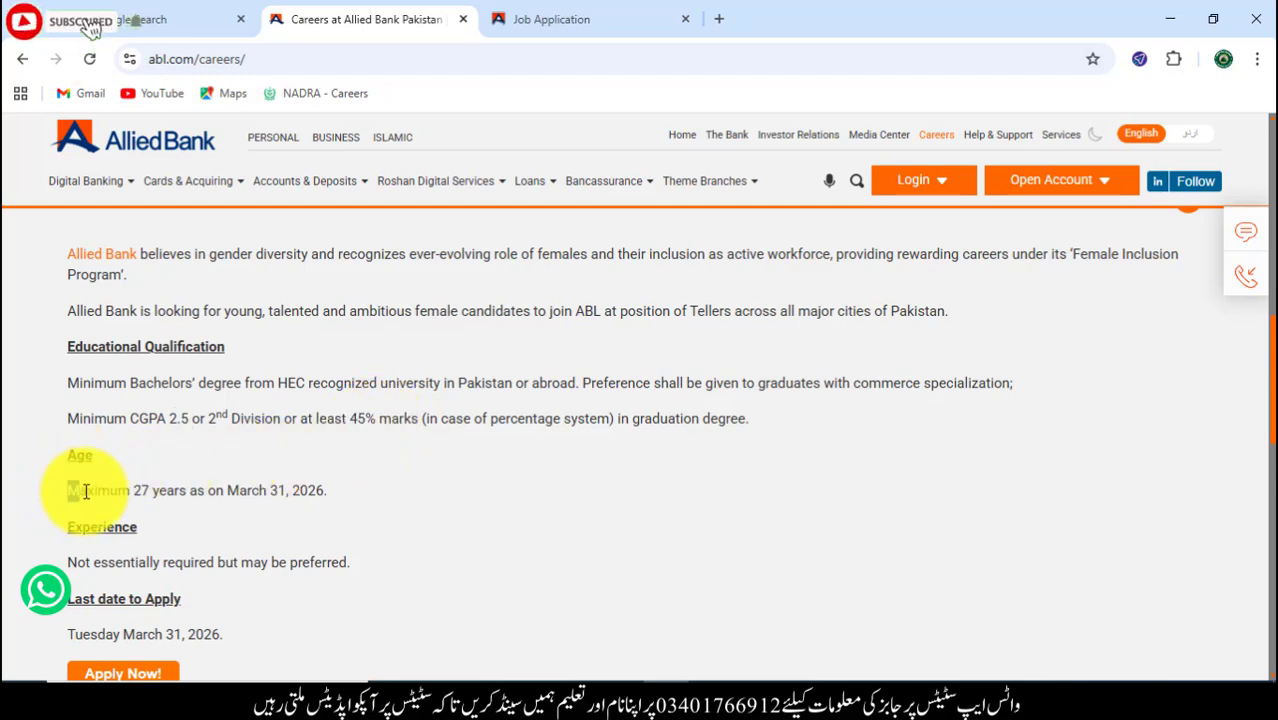
Review the age limit, experience requirement and last date to apply by highlighting each line of the listing
drag(68, 490, 316, 489)
click(201, 536)
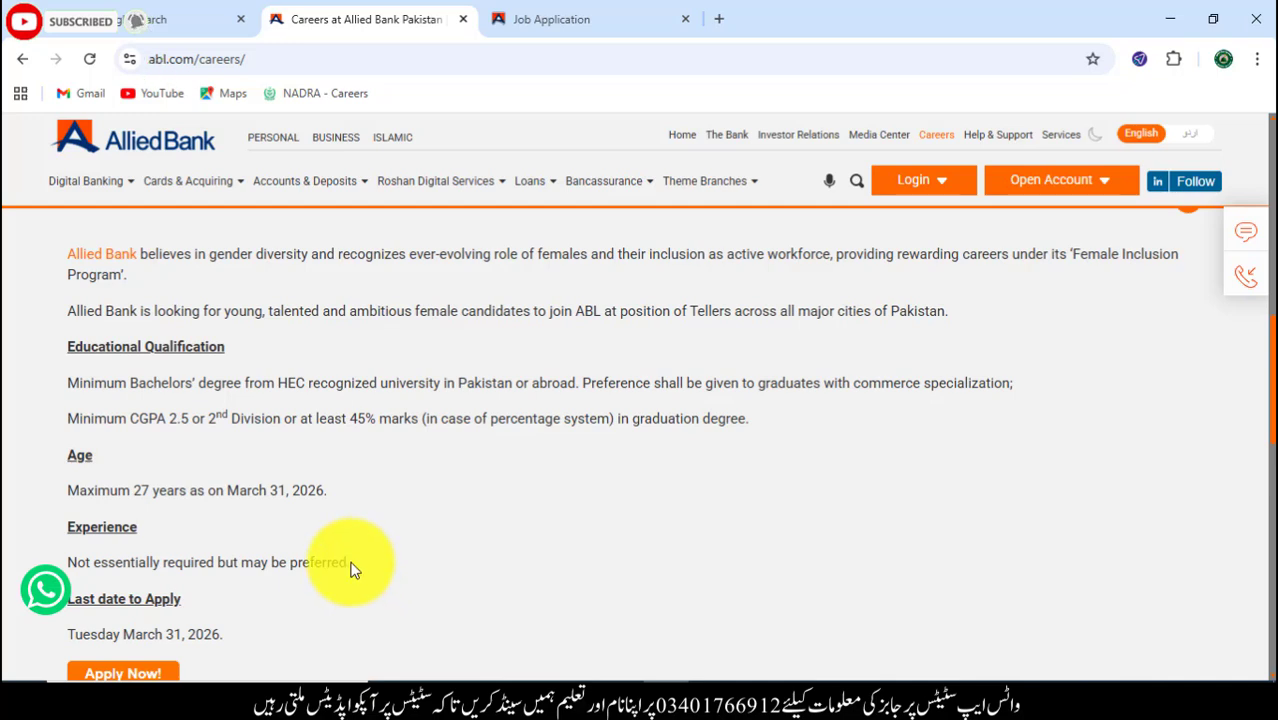
drag(352, 569, 74, 565)
click(228, 568)
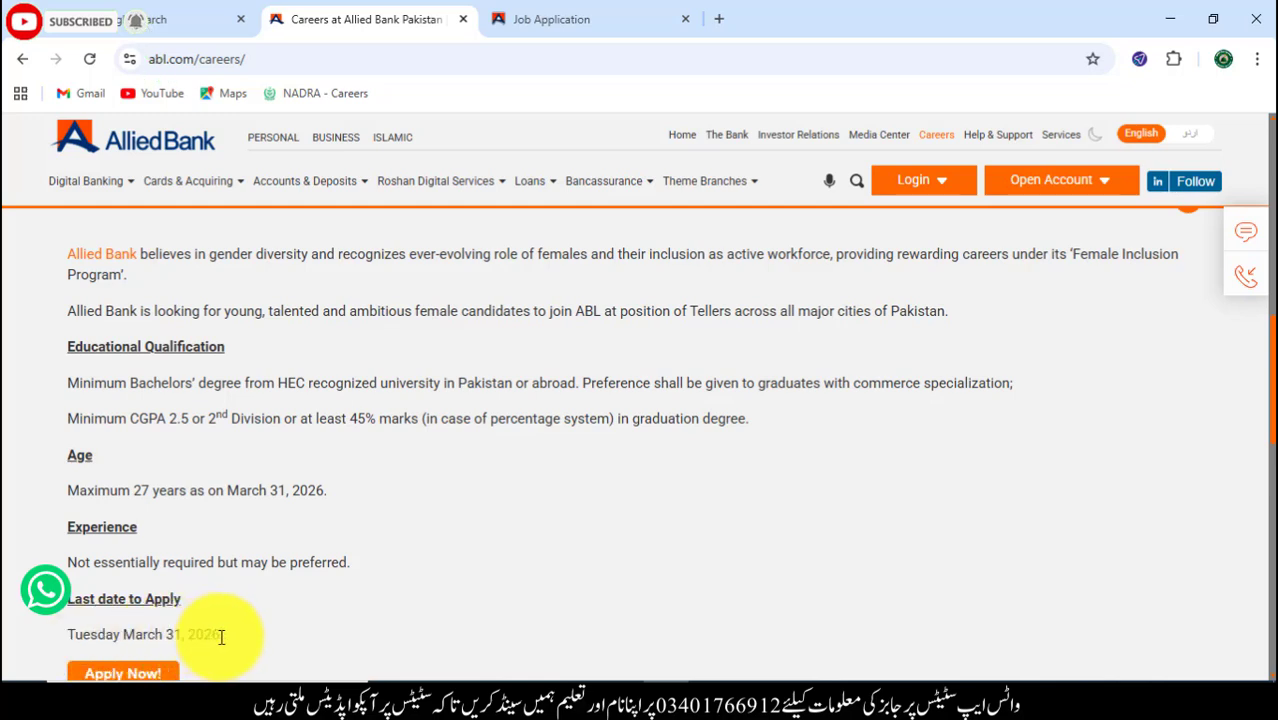
drag(221, 637, 80, 641)
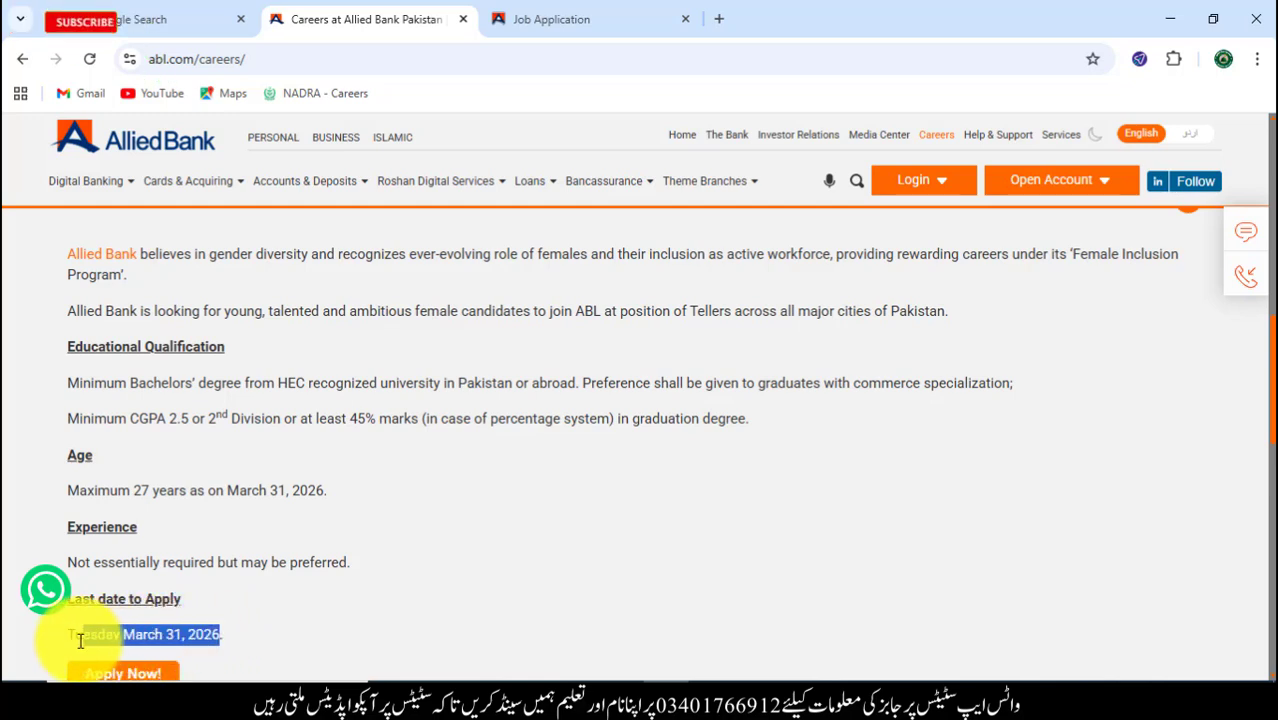
click(318, 637)
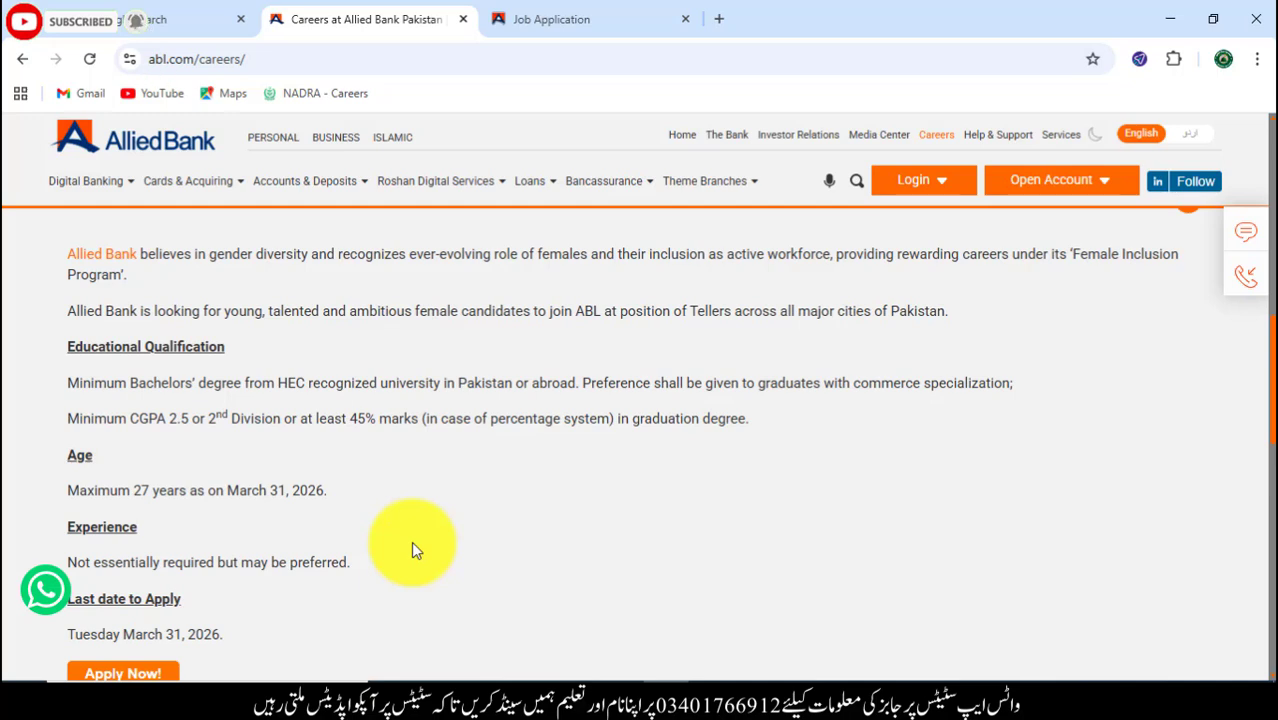
Check the open job application form, and highlight the search term "abl" on the Google results page
click(527, 15)
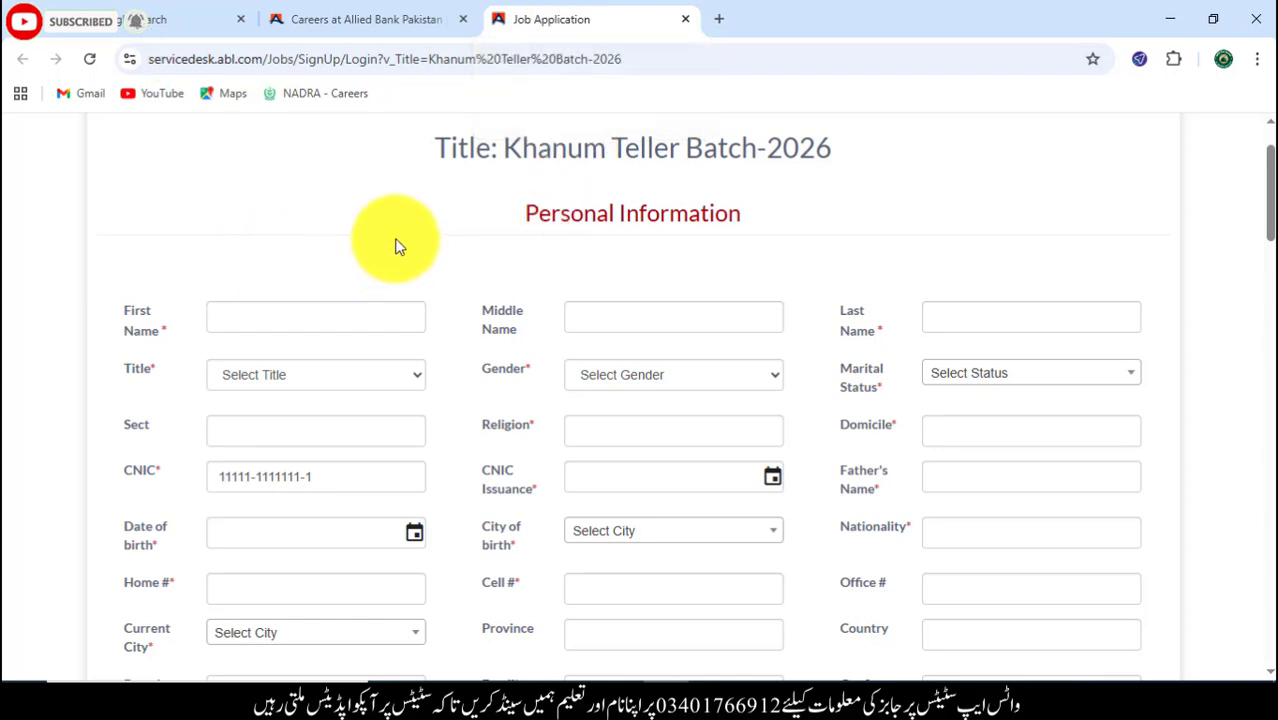
key(ctrl+Tab)
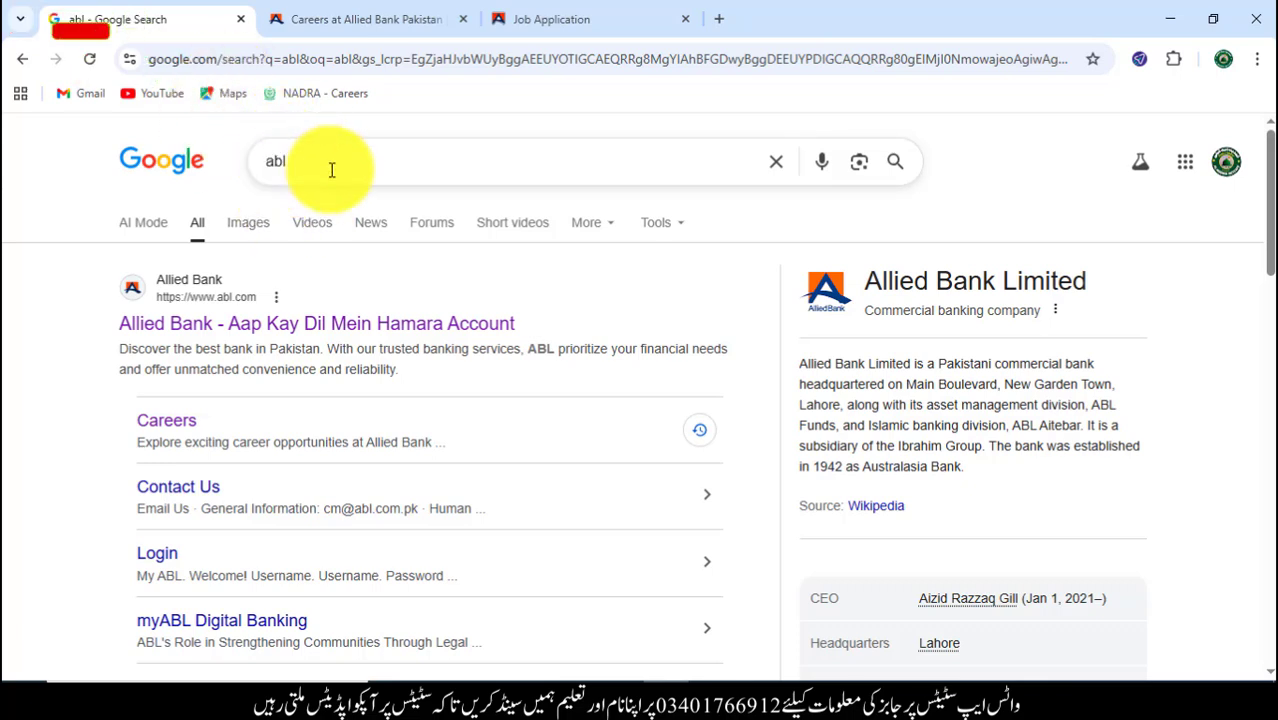
drag(250, 168, 312, 166)
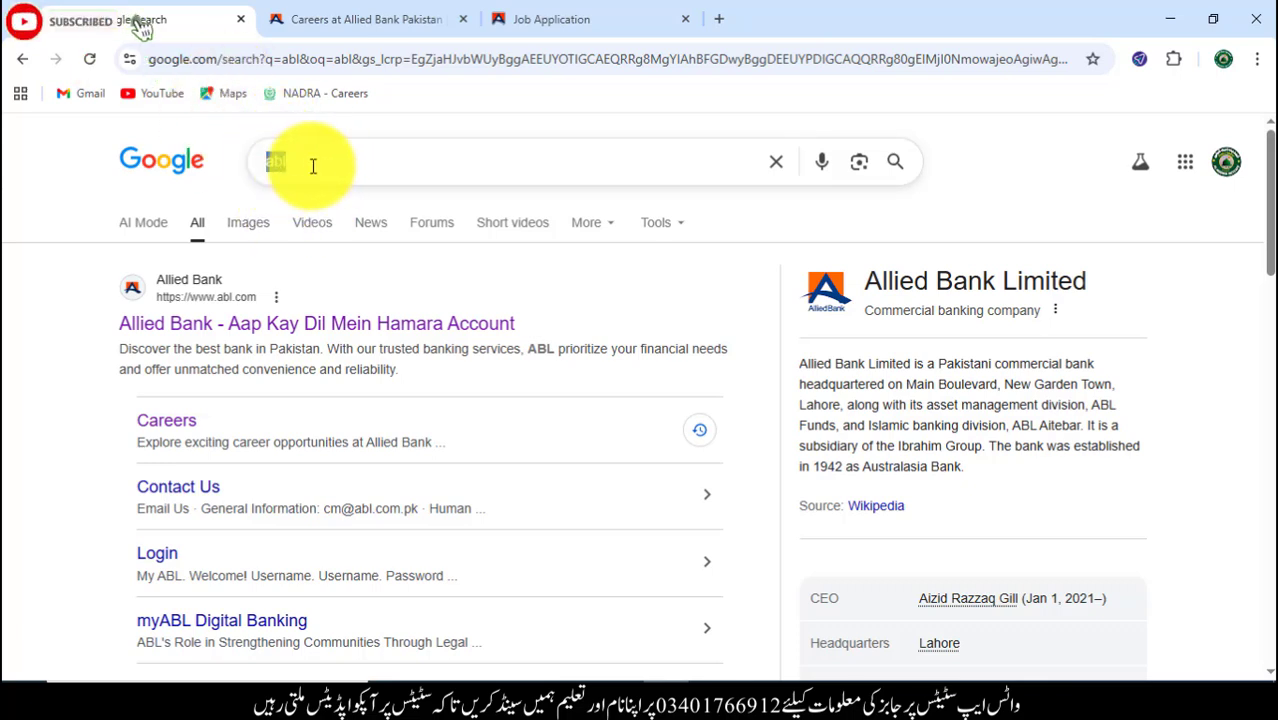
click(312, 166)
click(205, 128)
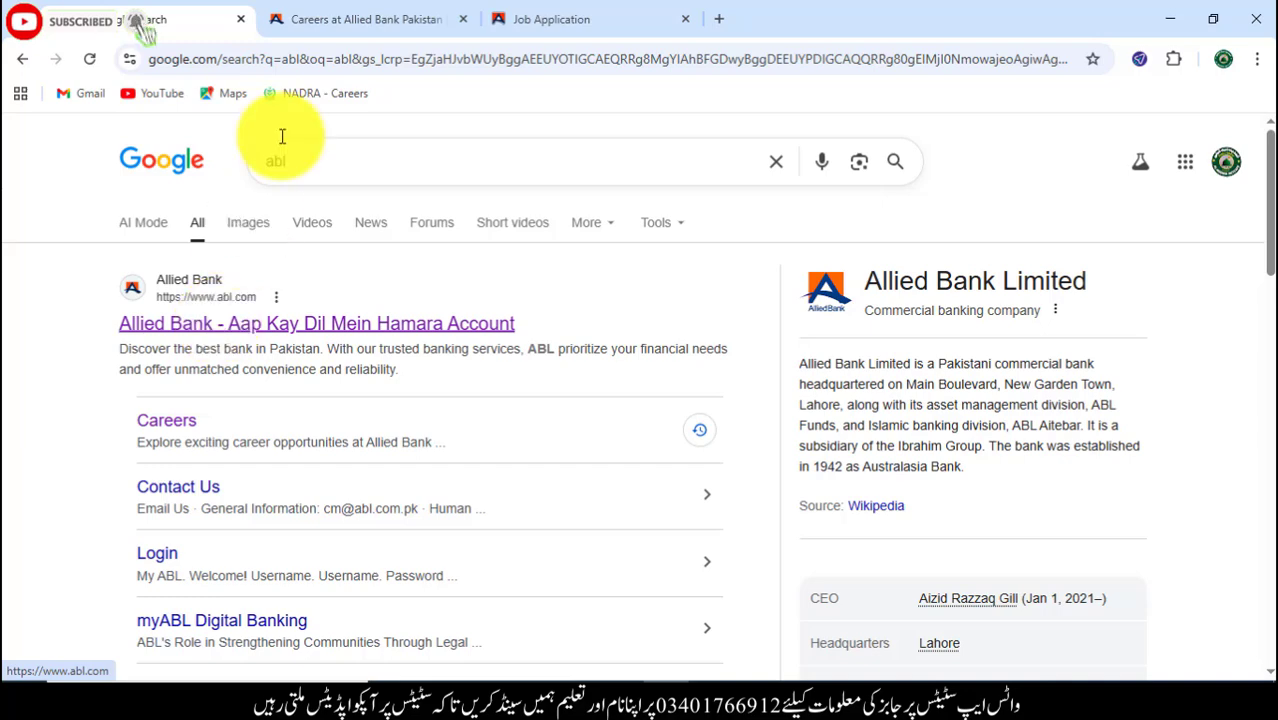
Return to the Allied Bank careers page and expand the 'Khanum' Teller Batch - 2026 listing
click(331, 8)
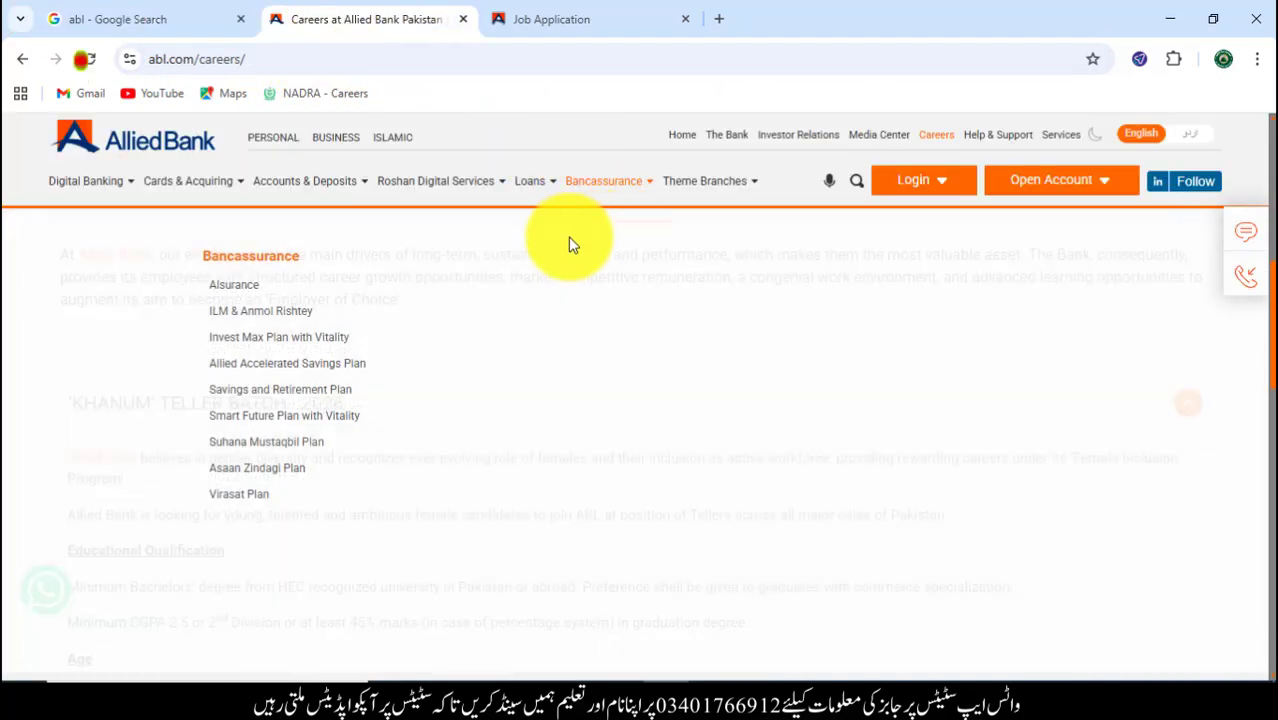
scroll(707, 337, up, 4)
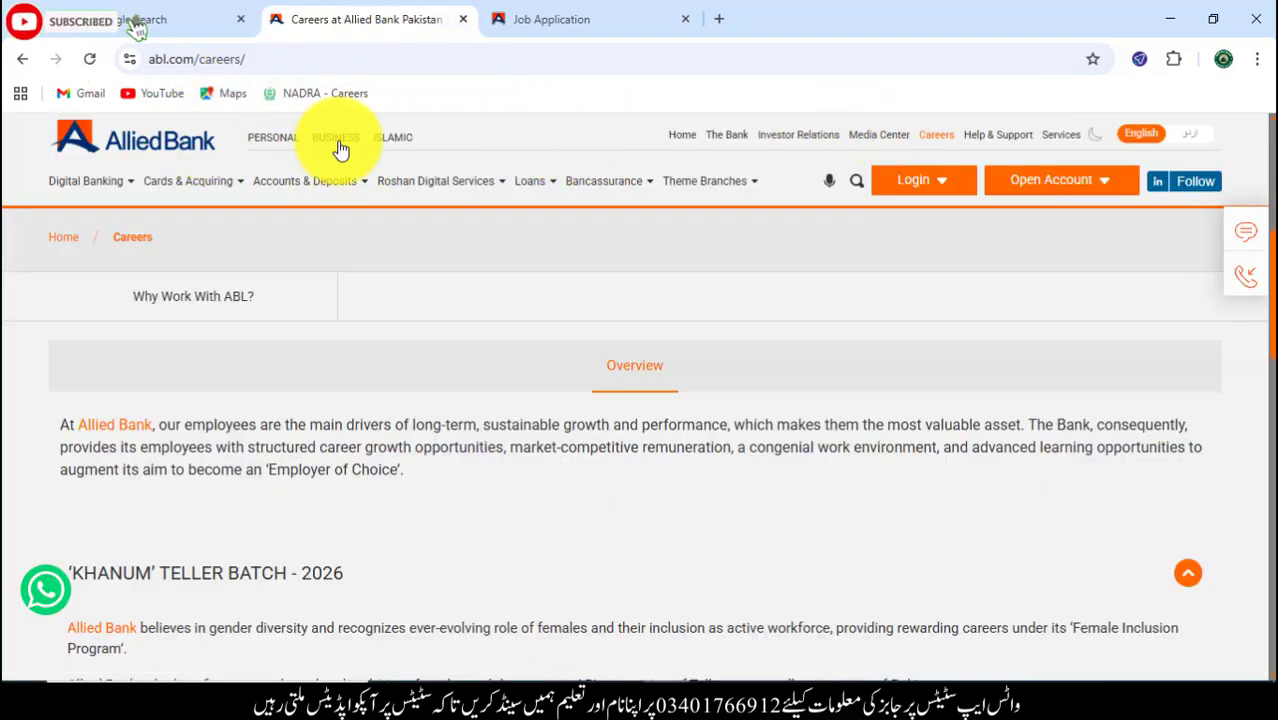
scroll(257, 152, up, 3)
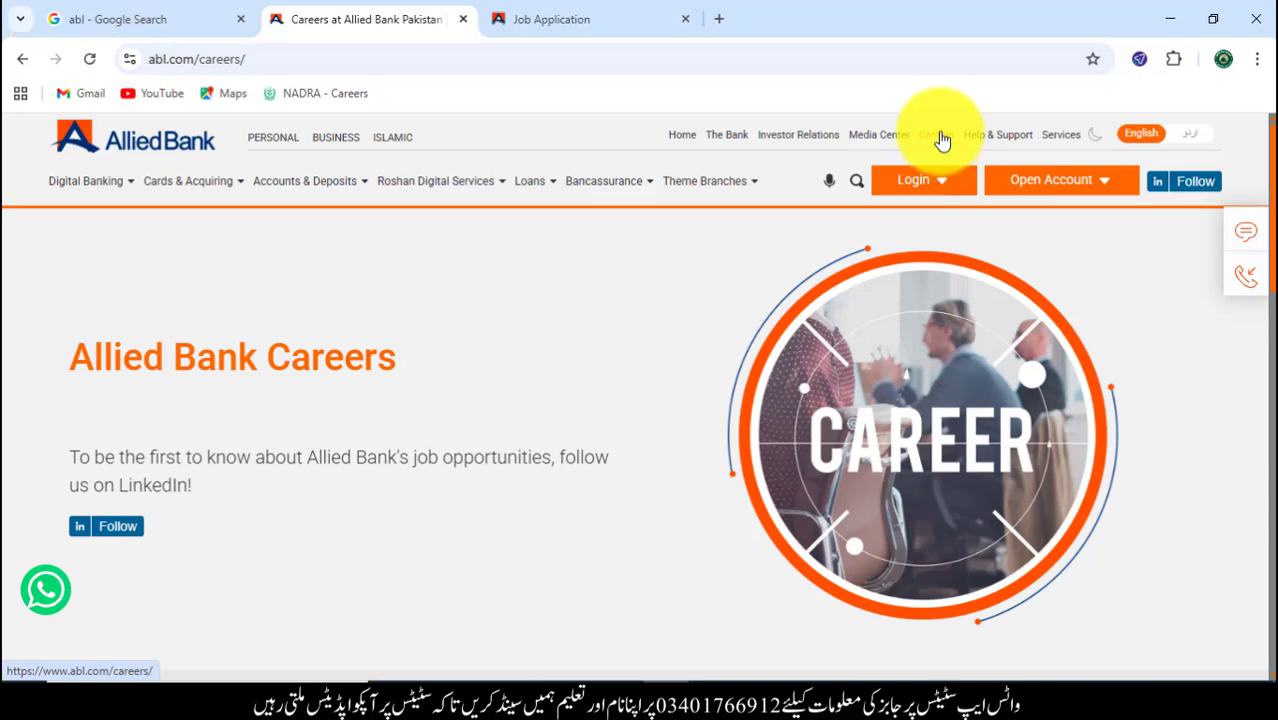
scroll(650, 400, down, 4)
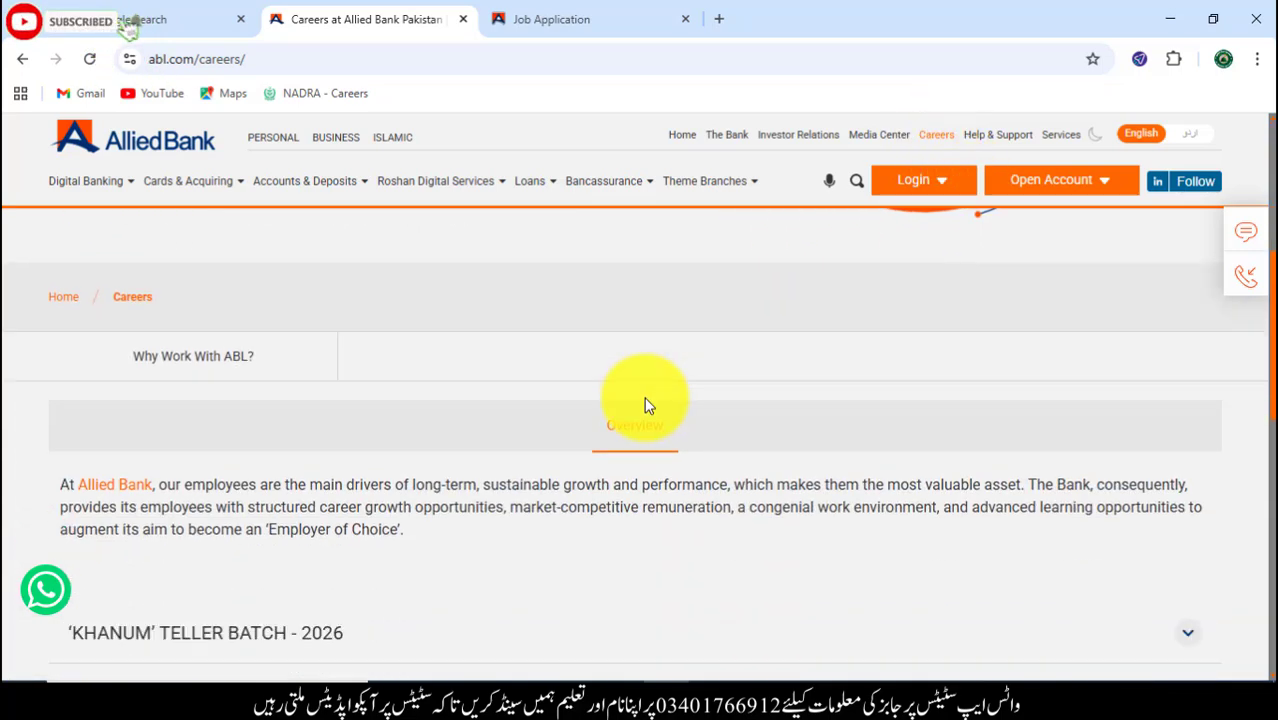
scroll(640, 400, down, 3)
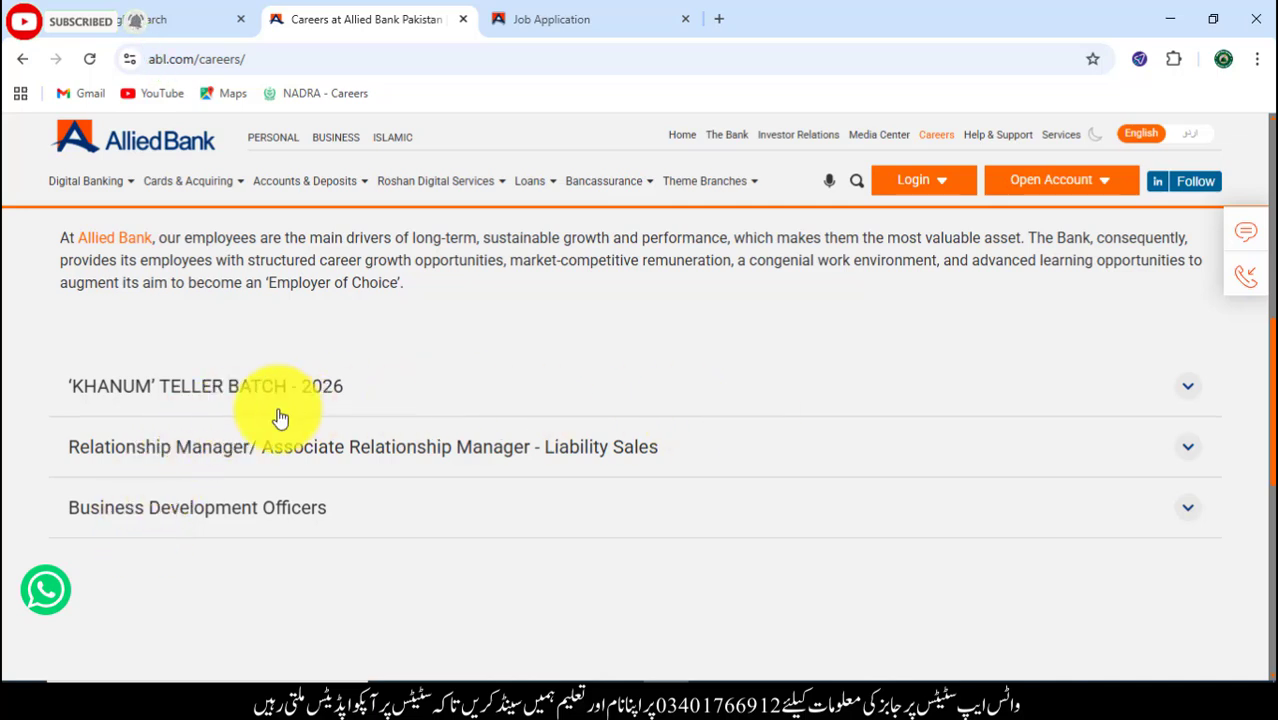
click(1192, 393)
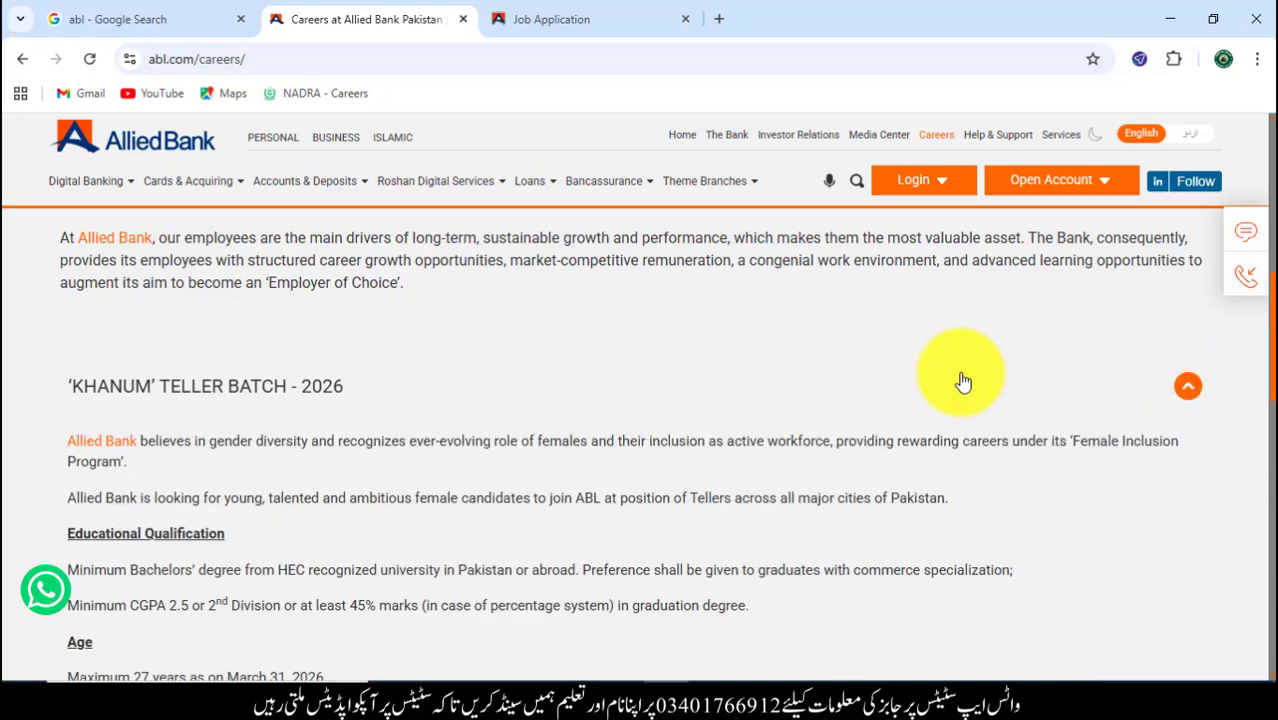
Find where to apply in the expanded listing, and bring up the Khanum Teller Batch-2026 job application form
scroll(955, 371, down, 3)
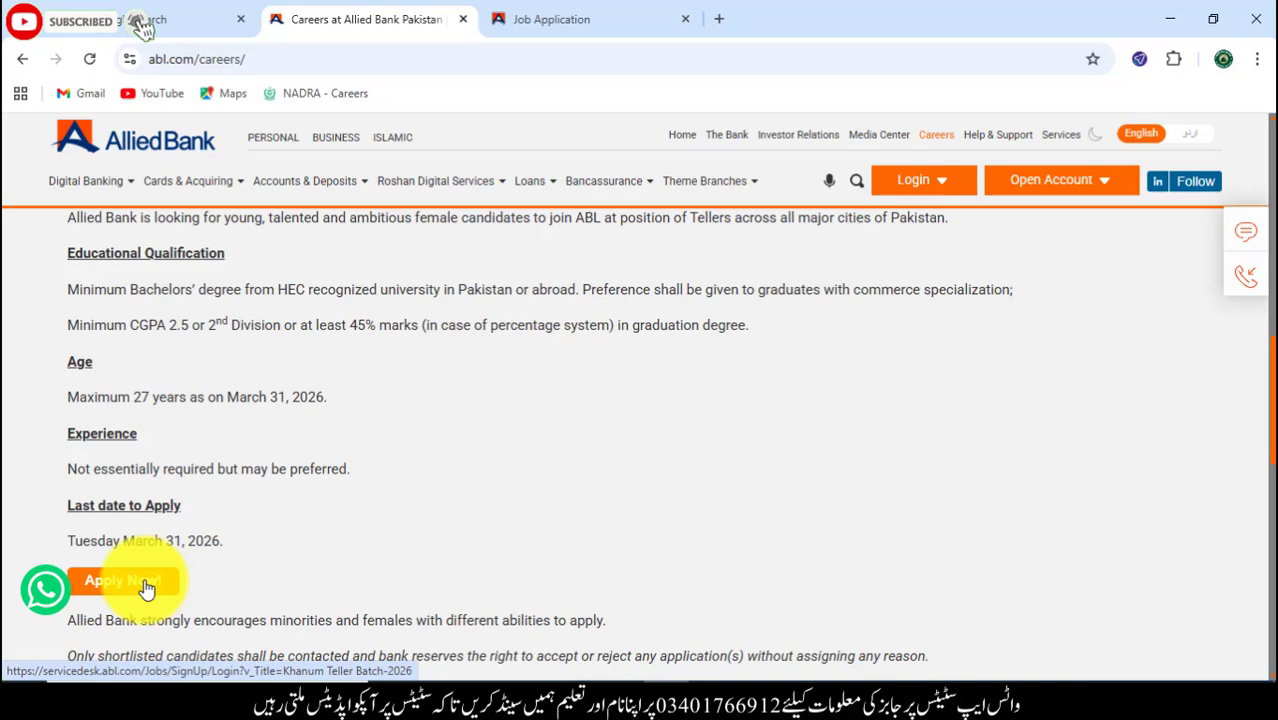
click(556, 19)
click(417, 21)
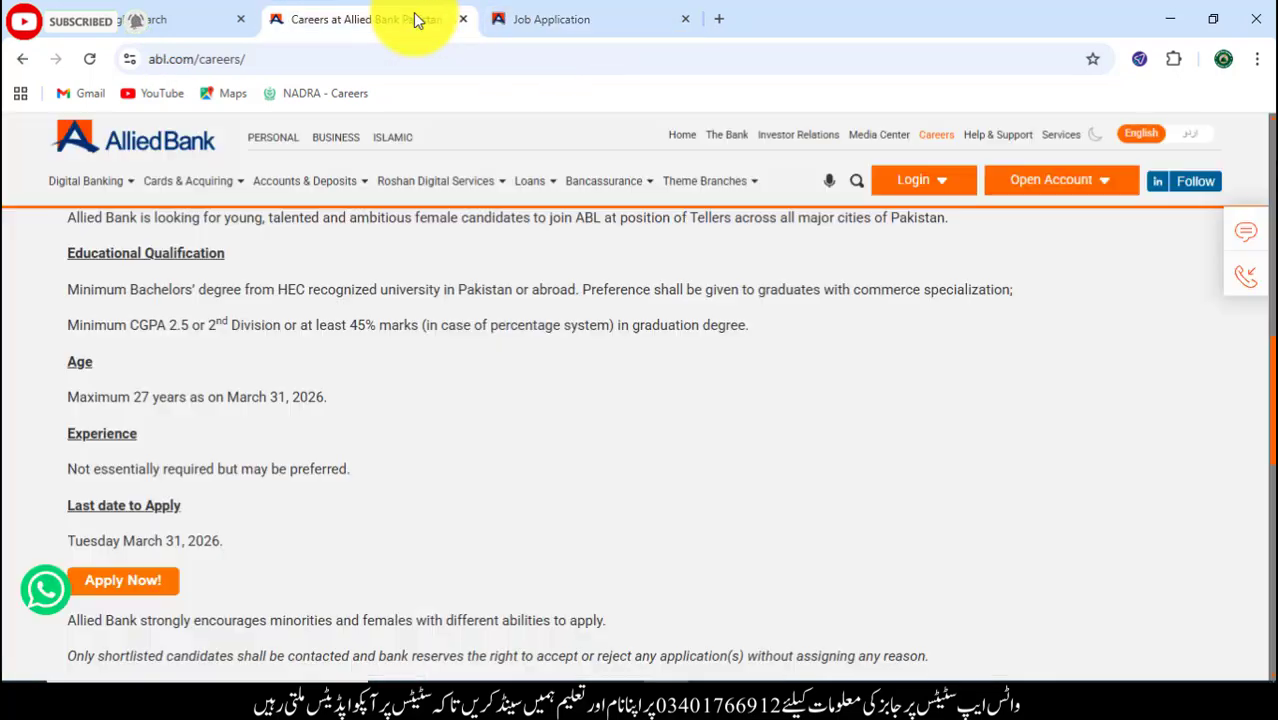
click(526, 16)
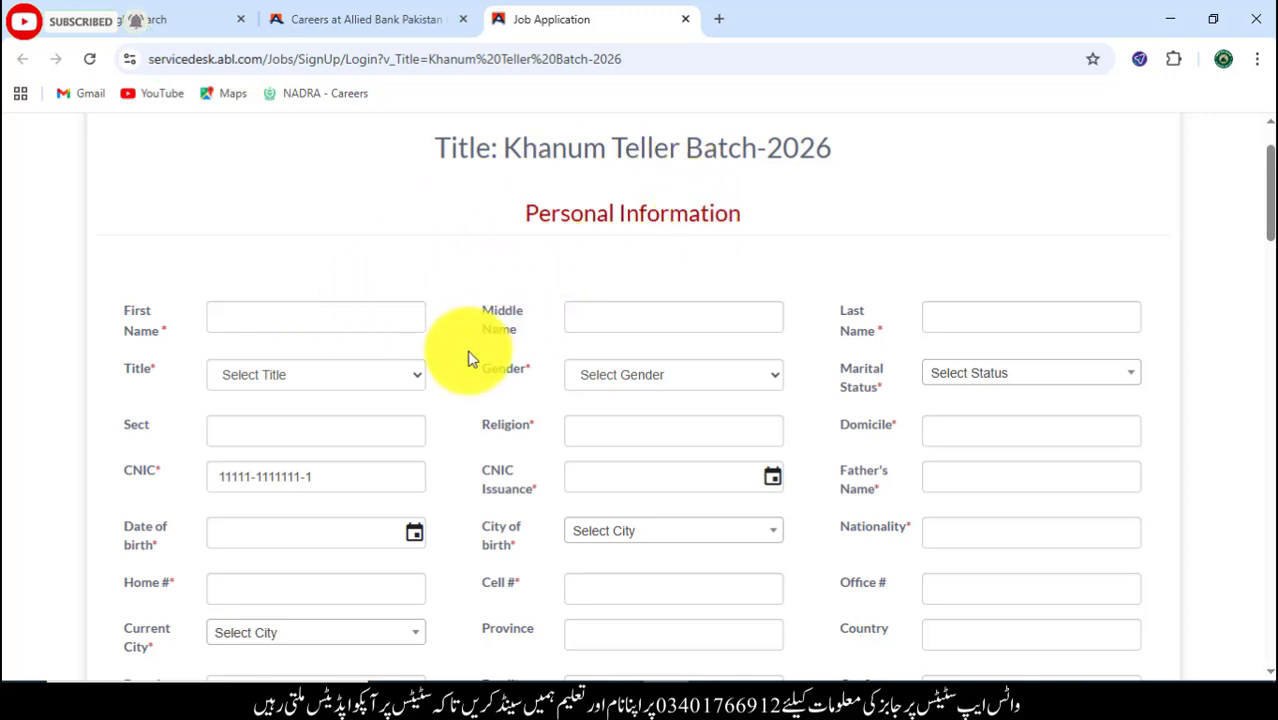
Draw brown rectangles around the Title, Gender and Marital Status fields in the Personal Information section
scroll(471, 357, down, 3)
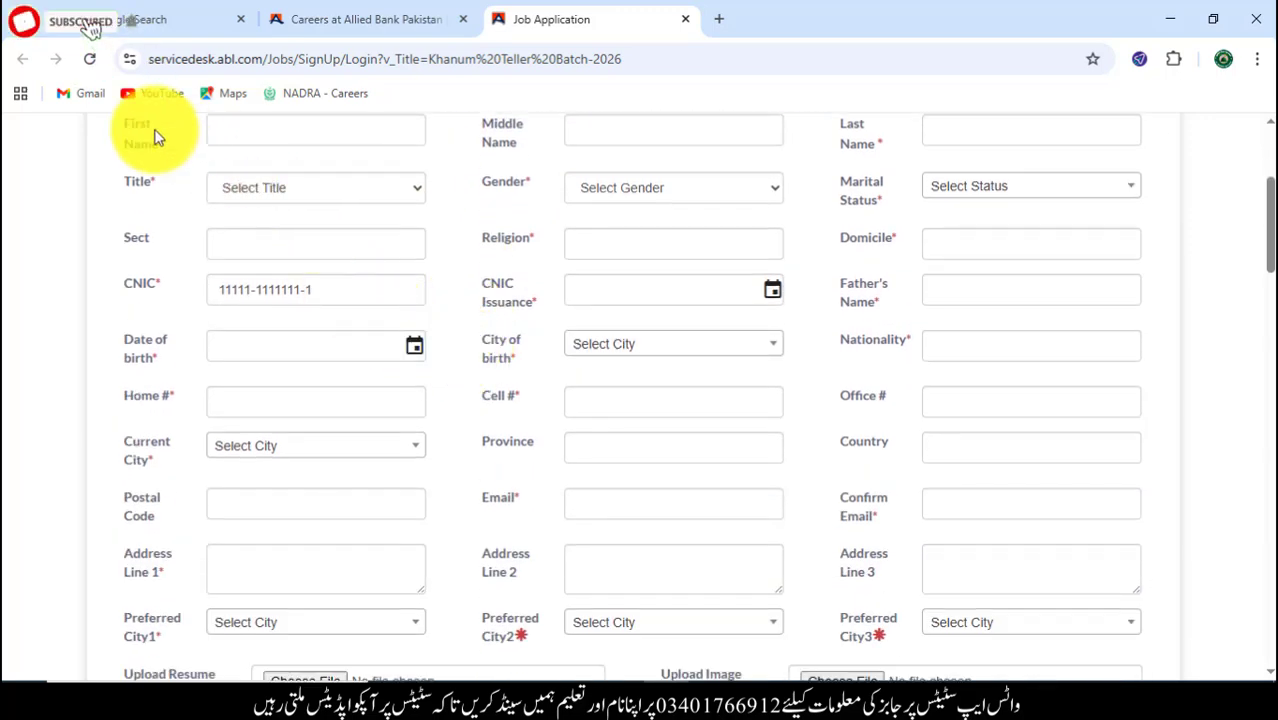
scroll(571, 211, up, 1)
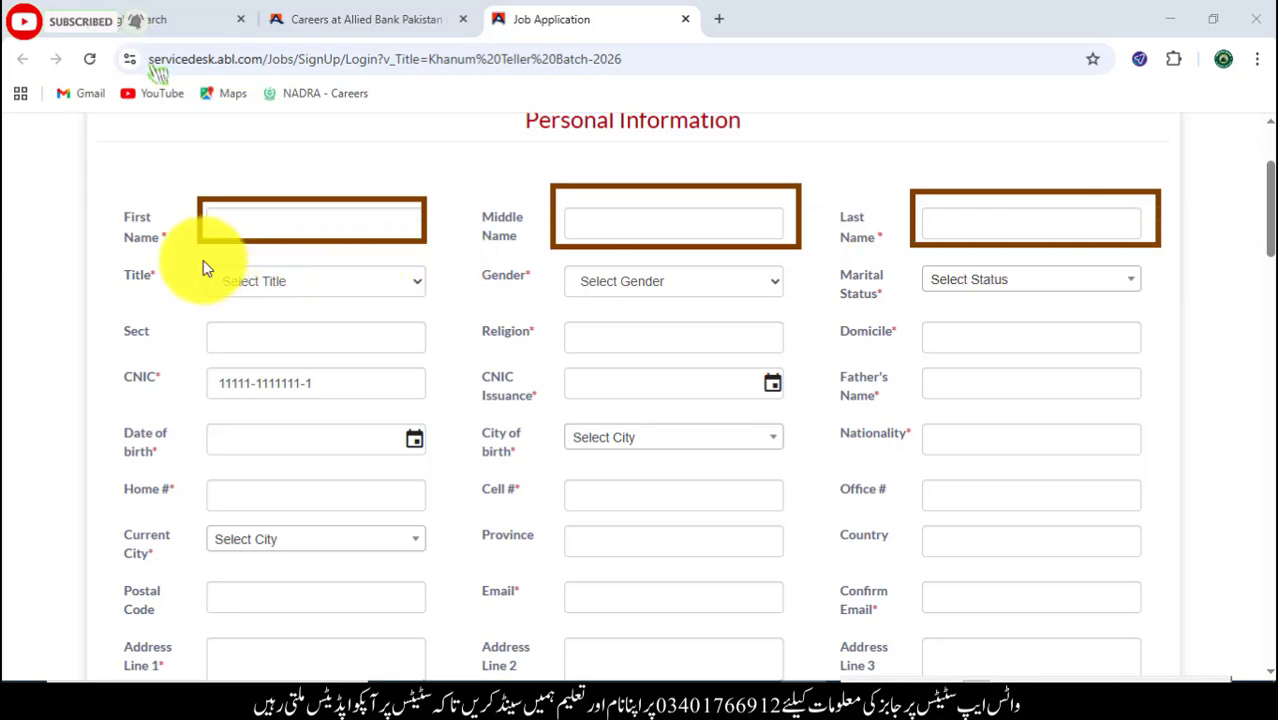
drag(215, 272, 433, 305)
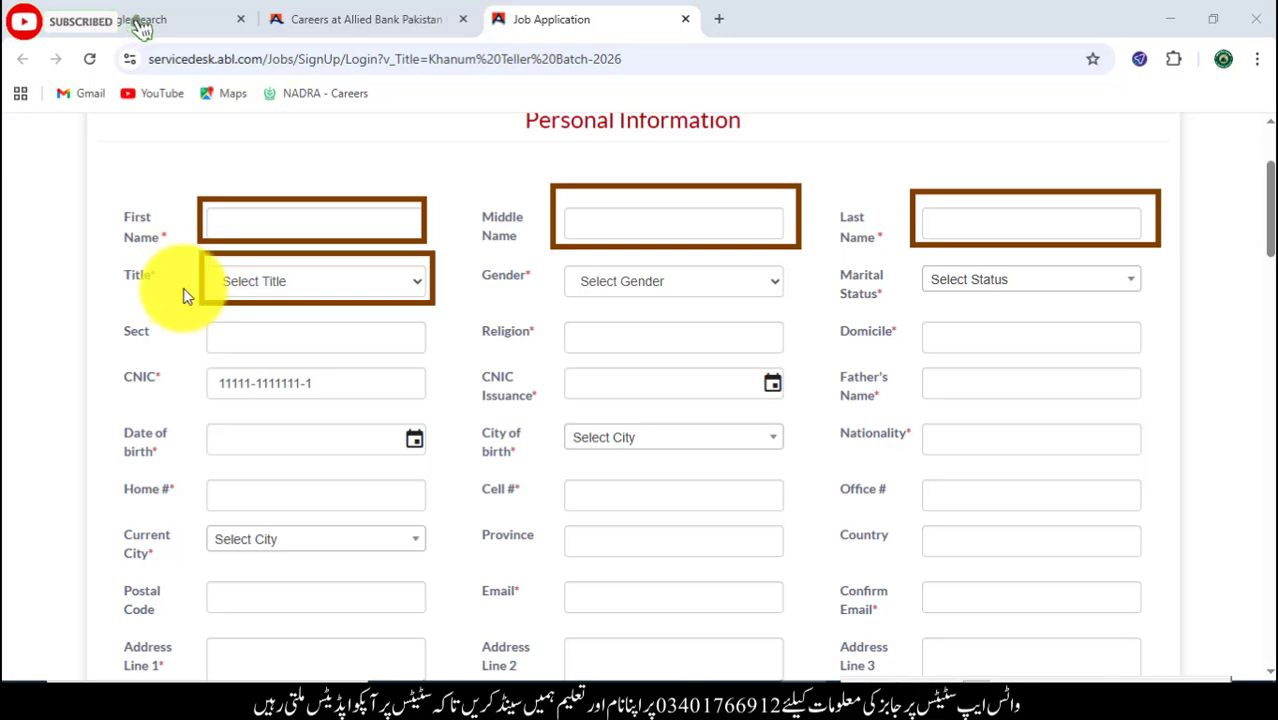
mouse_move(568, 268)
mouse_down()
mouse_move(699, 308)
mouse_move(796, 314)
mouse_up()
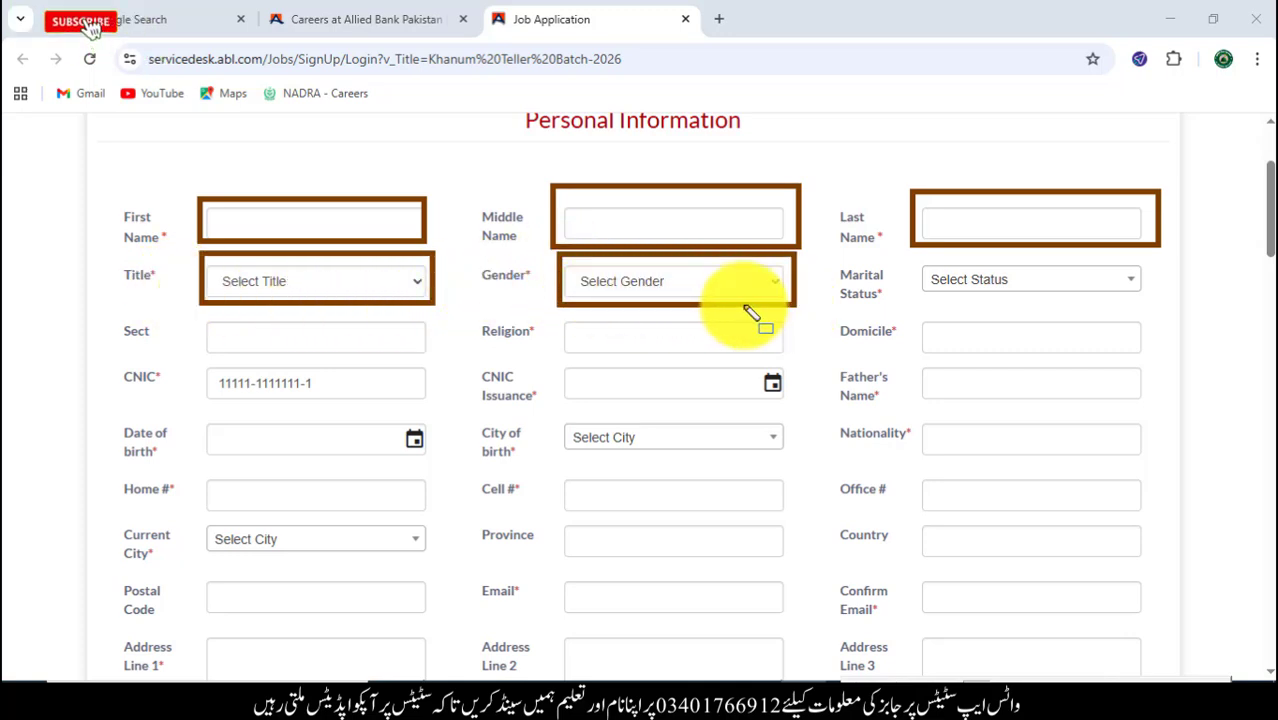
mouse_move(914, 262)
mouse_down()
mouse_move(1075, 318)
mouse_move(1147, 300)
mouse_up()
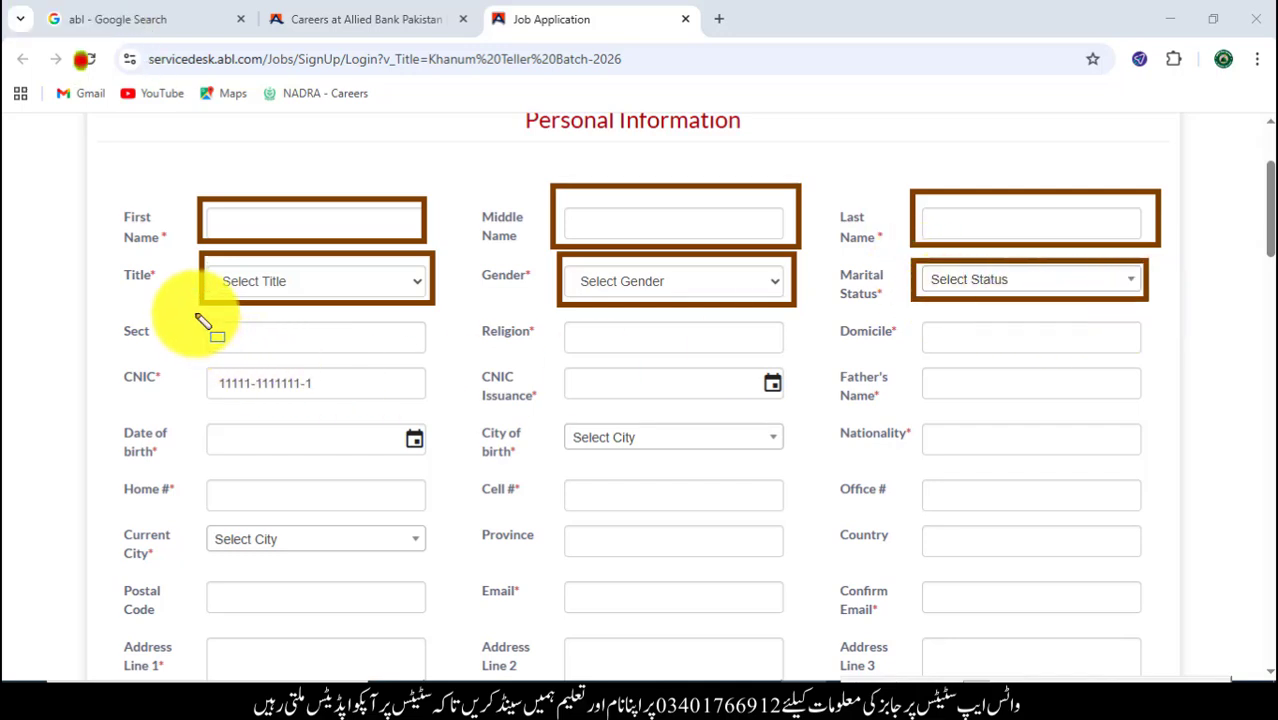
Draw brown rectangles around the Sect, Religion, Domicile and CNIC fields, and leave the drawing tool
mouse_move(200, 320)
mouse_down()
mouse_move(334, 365)
mouse_move(441, 365)
mouse_up()
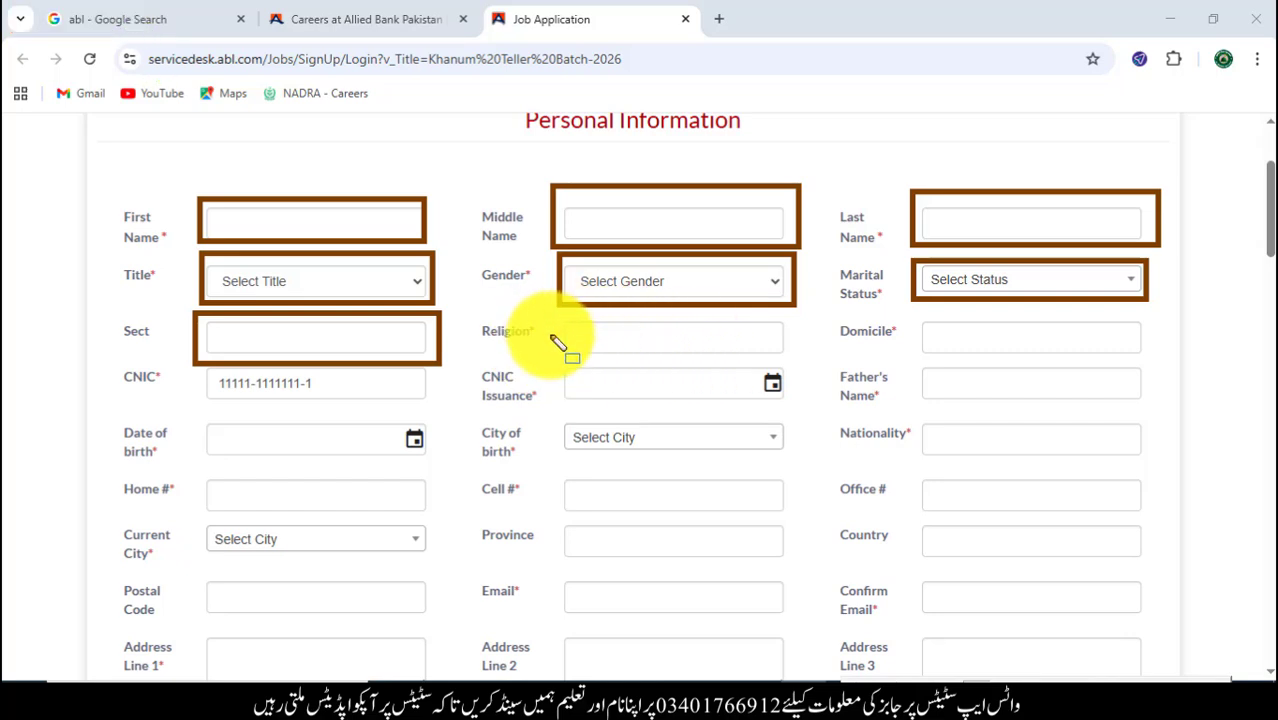
mouse_move(560, 318)
mouse_down()
mouse_move(685, 362)
mouse_move(805, 372)
mouse_up()
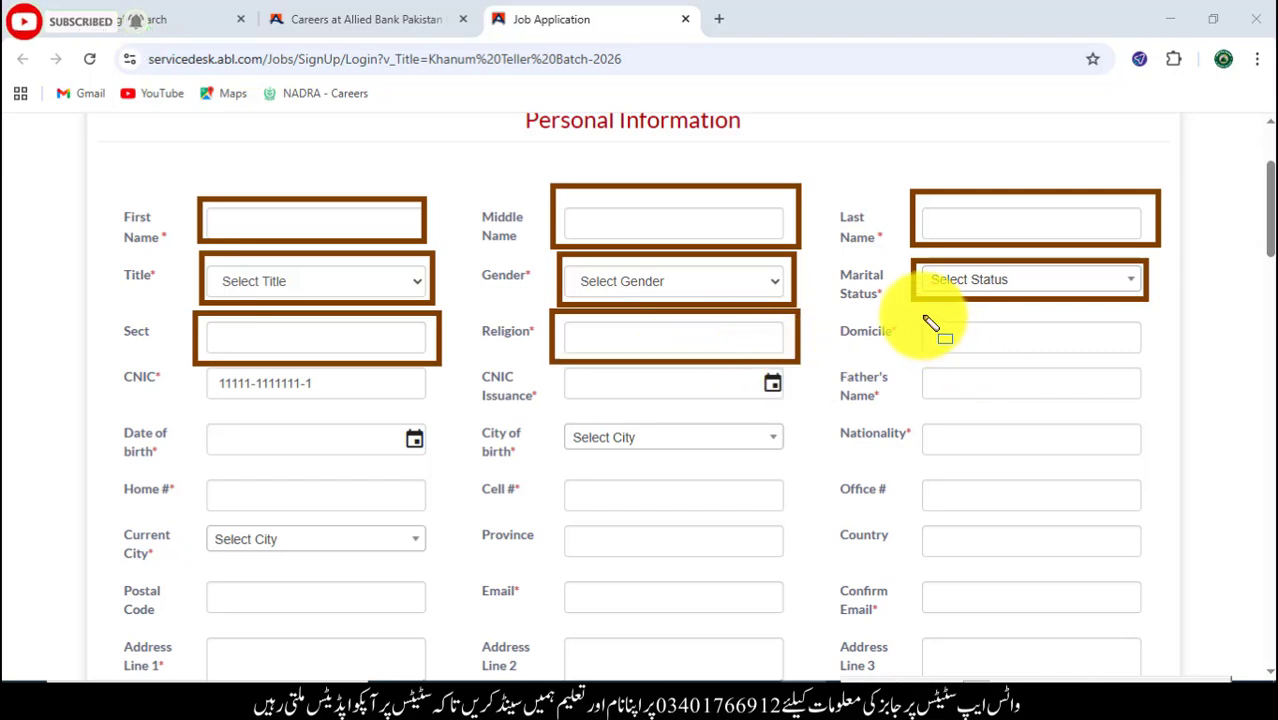
mouse_move(916, 313)
mouse_down()
mouse_move(1027, 360)
mouse_move(1156, 357)
mouse_up()
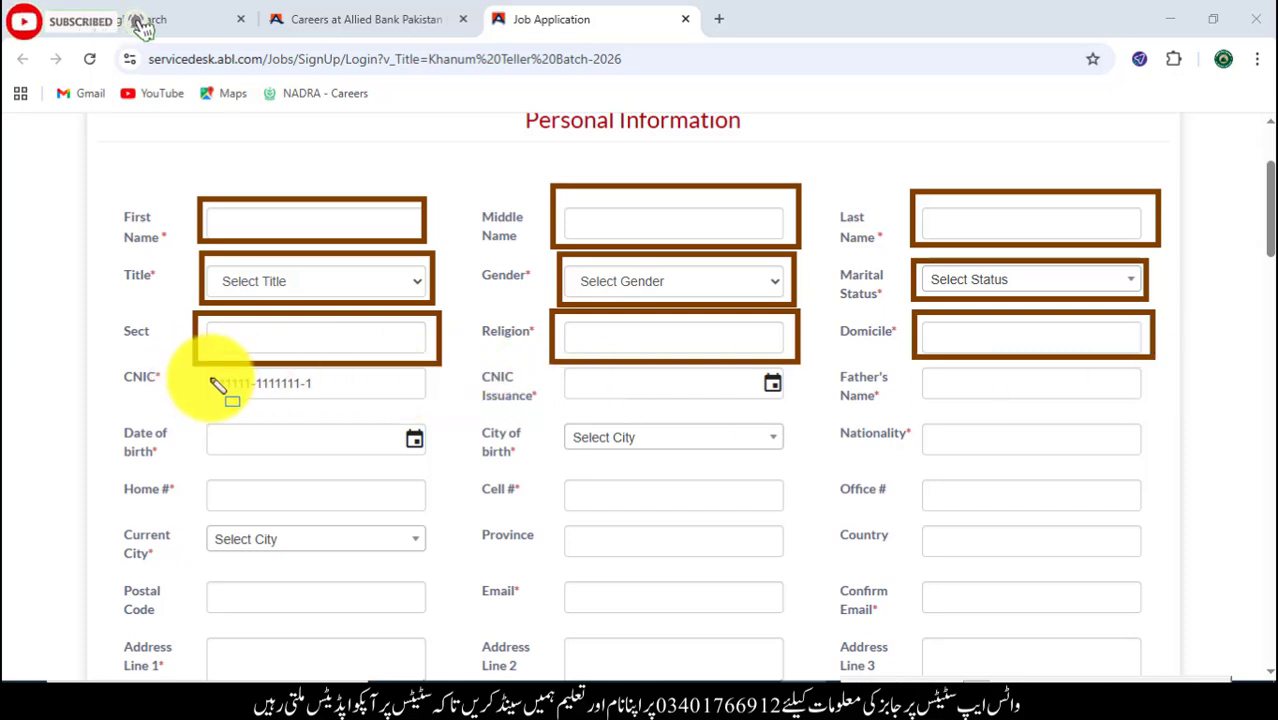
mouse_move(205, 372)
mouse_down()
mouse_move(312, 412)
mouse_move(411, 420)
mouse_move(442, 408)
mouse_up()
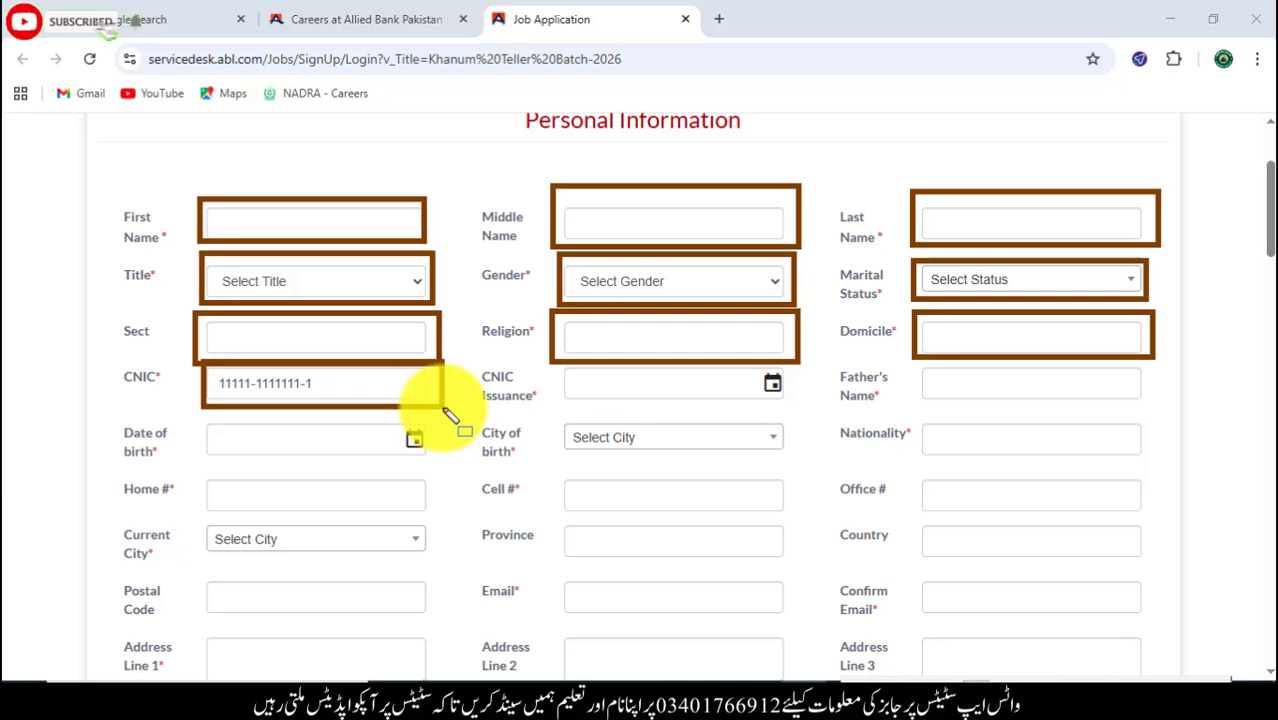
key(Escape)
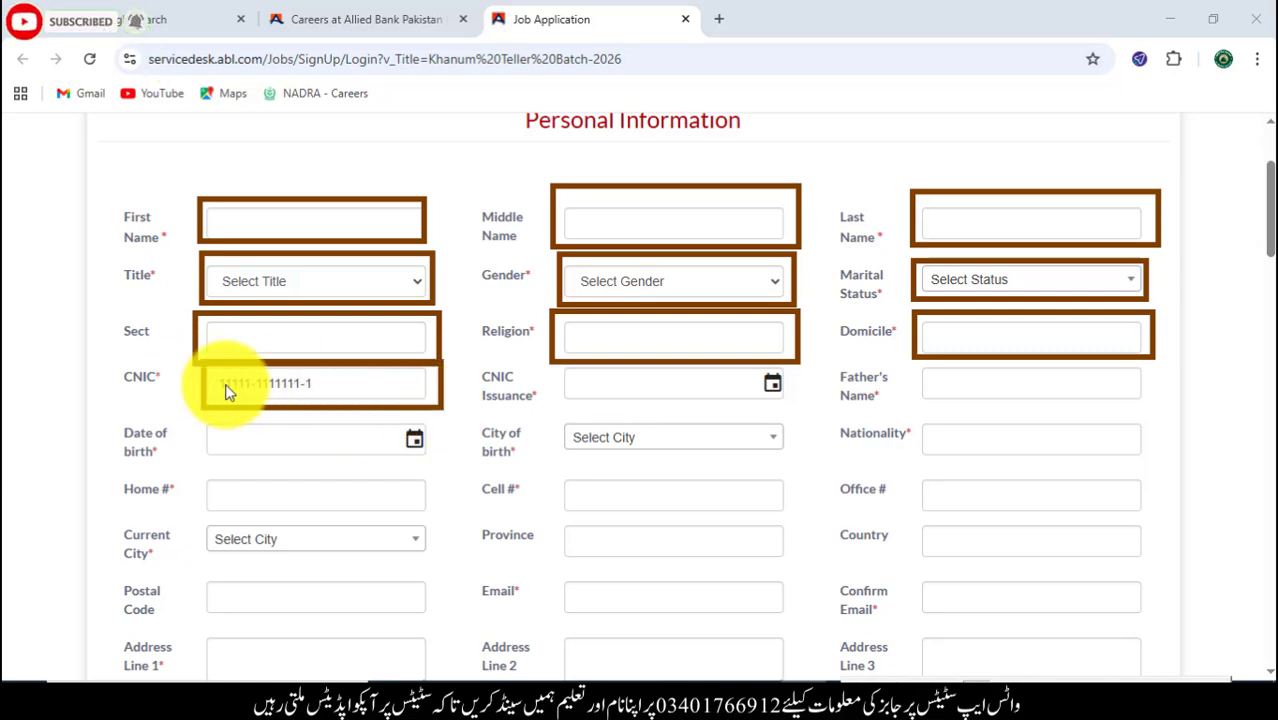